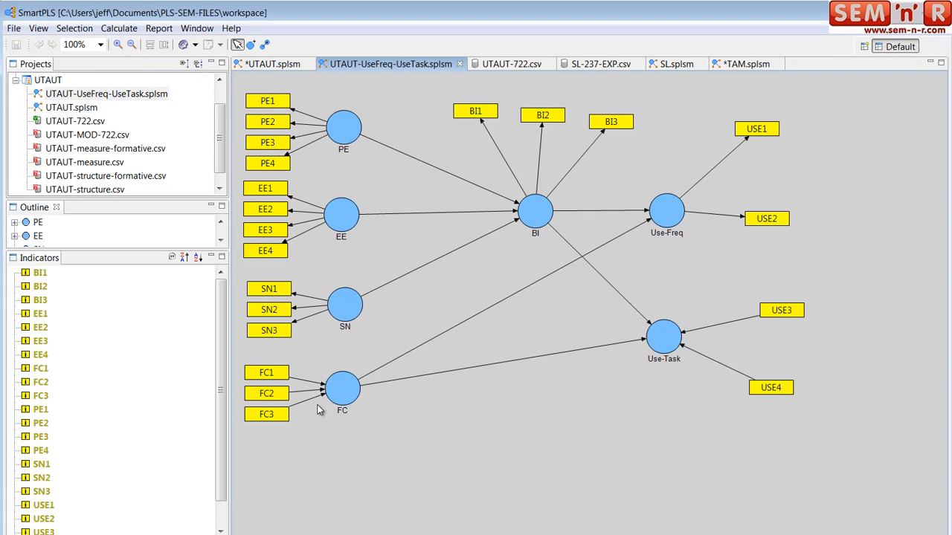
Expand the SL project and open its SL.splsm model diagram.
{"action": "left_click", "coordinate": [16, 79]}
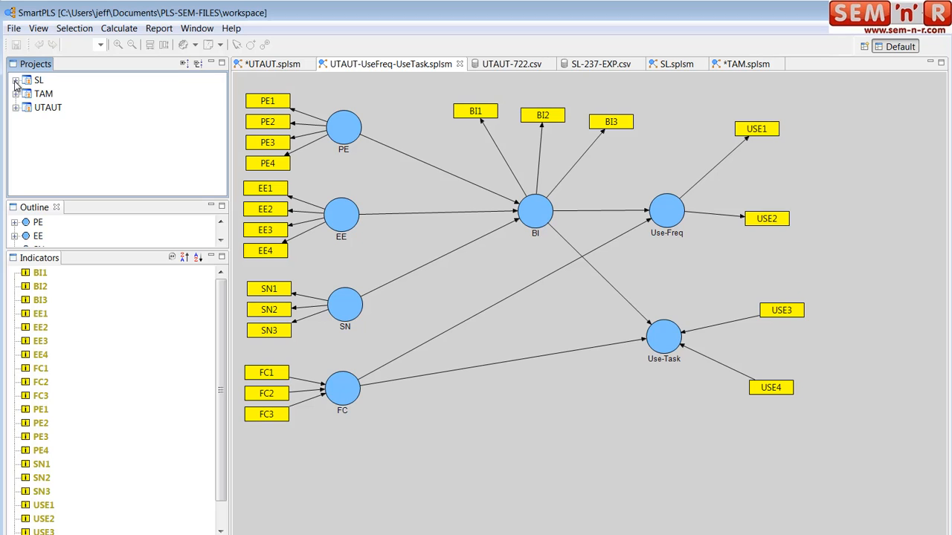
{"action": "left_click", "coordinate": [16, 80]}
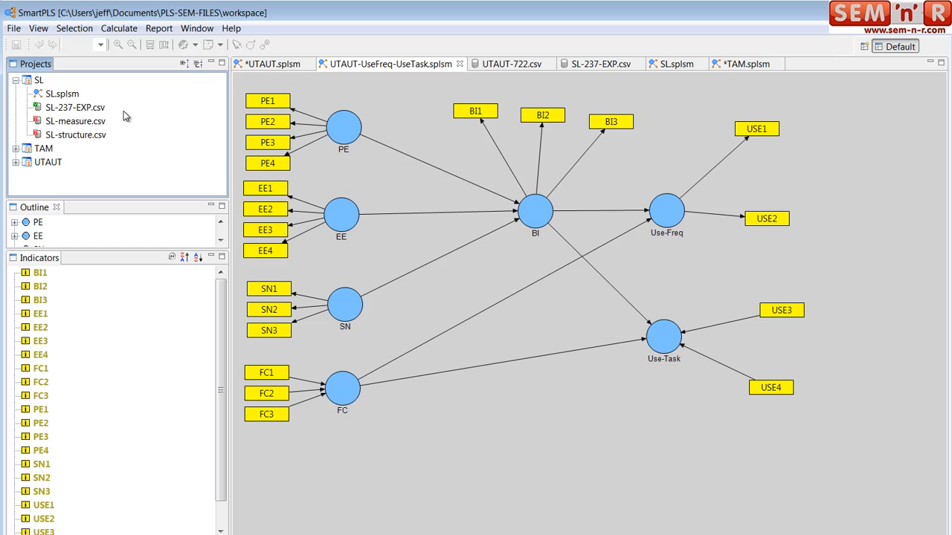
{"action": "double_click", "coordinate": [65, 100]}
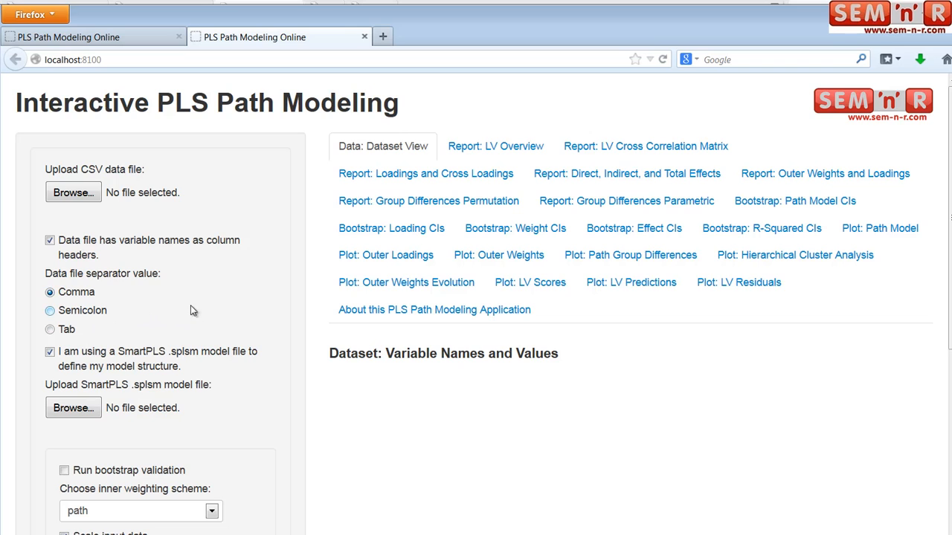
In the Interactive PLS Path Modeling page in Firefox, upload SL-237-EXP.csv from the workspace's SL folder as the data file.
{"action": "left_click", "coordinate": [95, 193]}
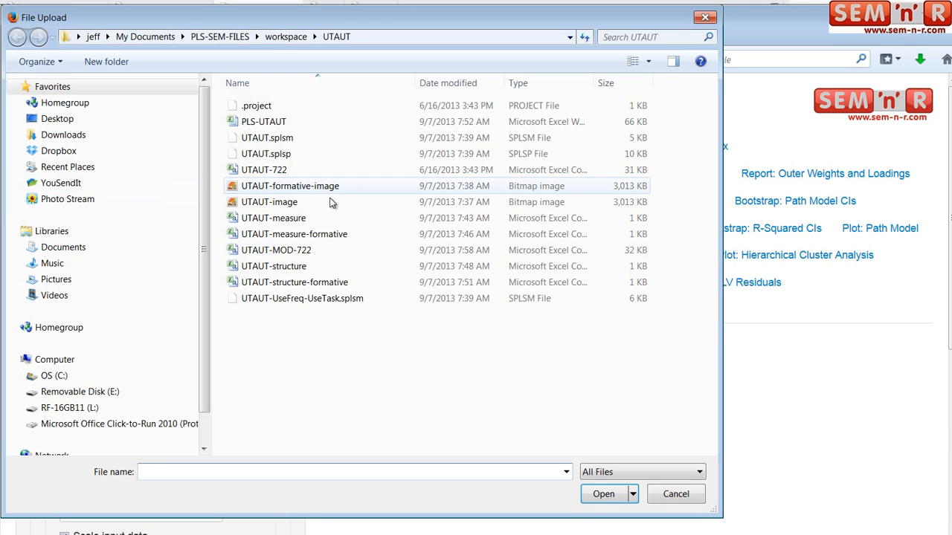
{"action": "left_click", "coordinate": [286, 37]}
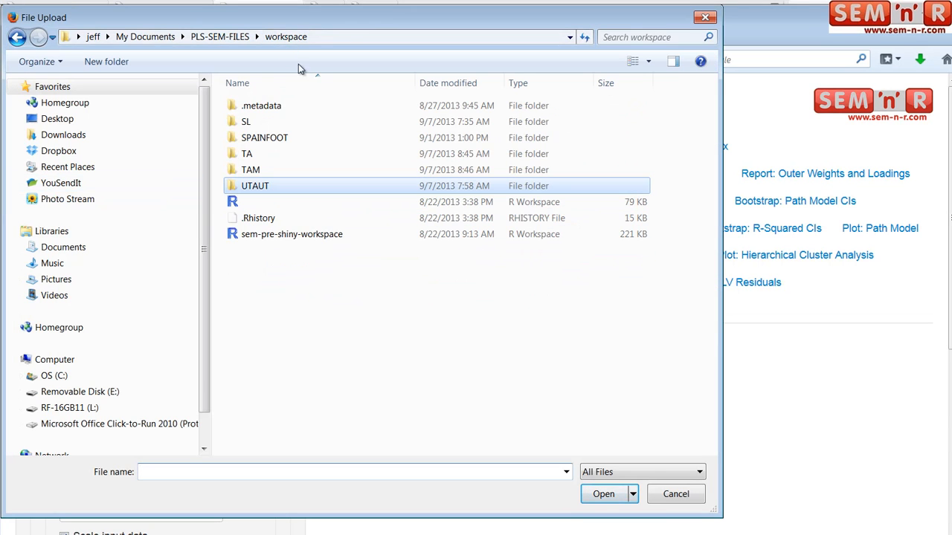
{"action": "double_click", "coordinate": [248, 122]}
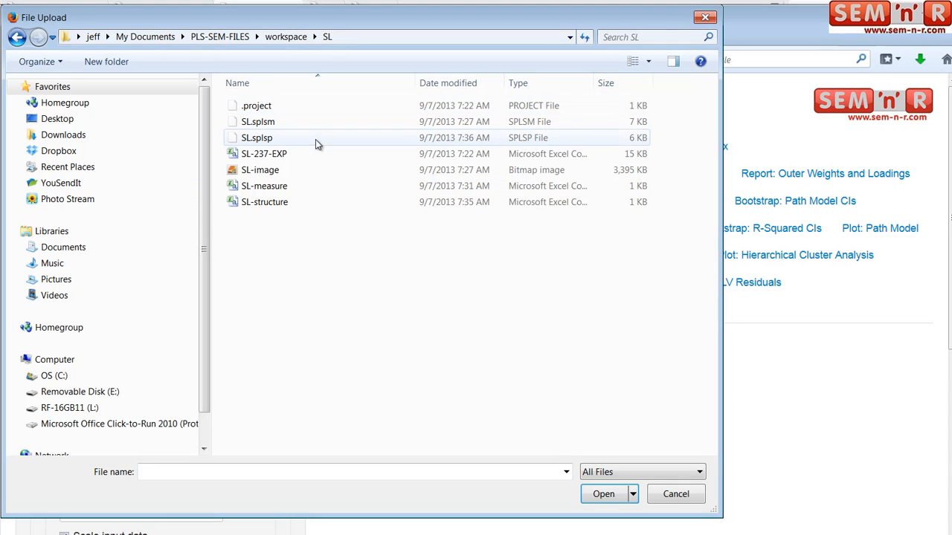
{"action": "left_click", "coordinate": [275, 154]}
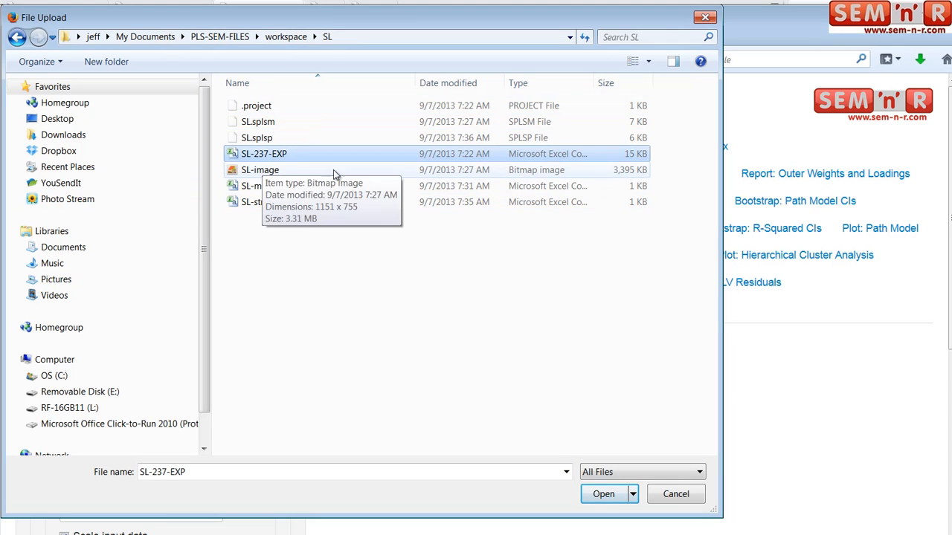
{"action": "left_click", "coordinate": [602, 494]}
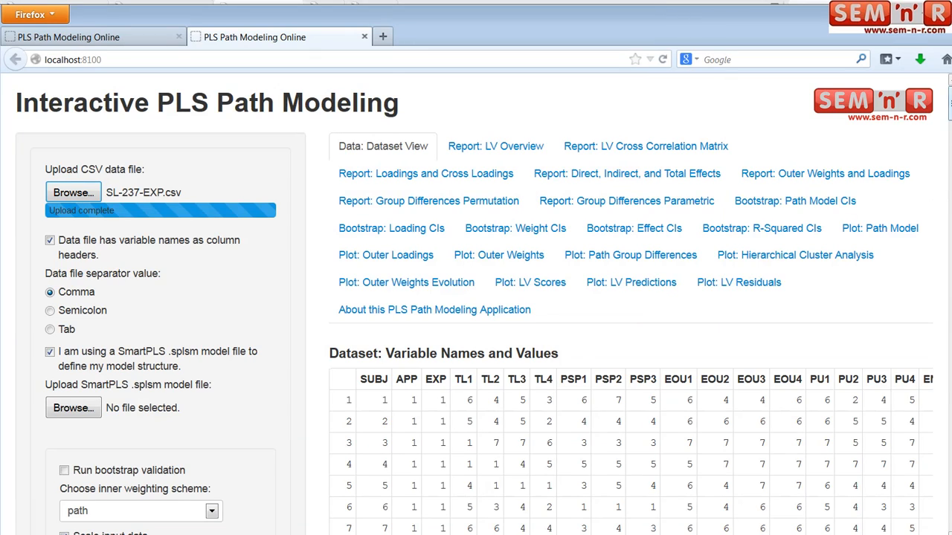
Upload SL.splsm from the SL folder as the SmartPLS model file.
{"action": "scroll", "coordinate": [476, 298], "scroll_direction": "down", "scroll_amount": 5}
{"action": "scroll", "coordinate": [476, 297], "scroll_direction": "up", "scroll_amount": 4}
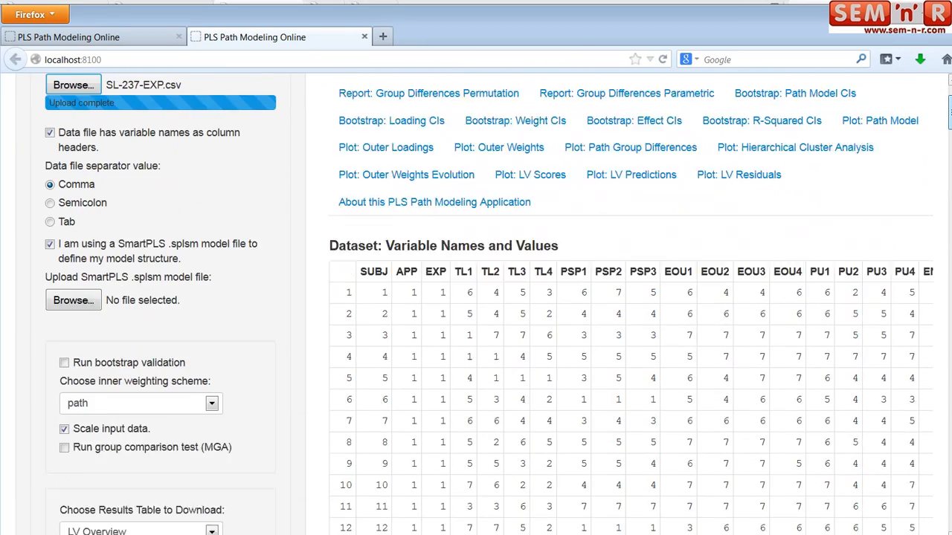
{"action": "scroll", "coordinate": [949, 131], "scroll_direction": "up", "scroll_amount": 1}
{"action": "left_click", "coordinate": [61, 339]}
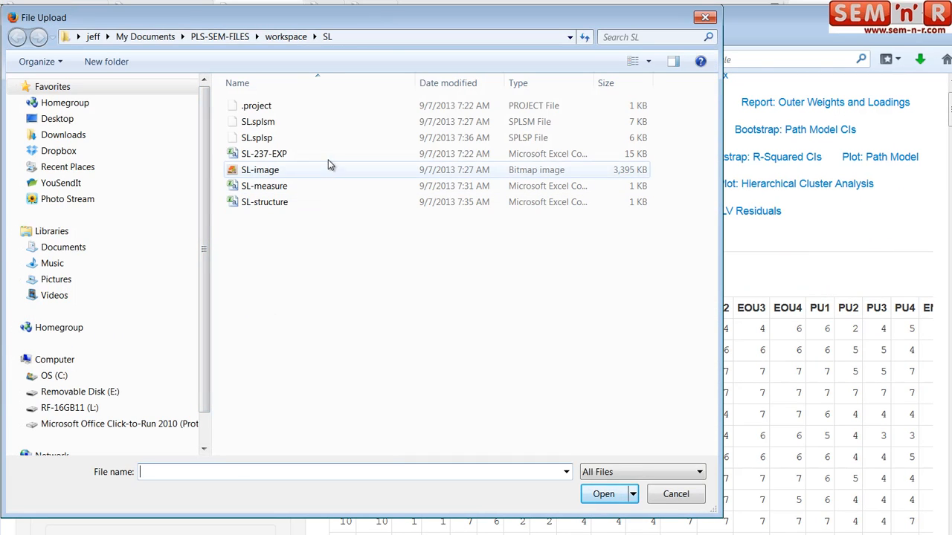
{"action": "left_click", "coordinate": [264, 122]}
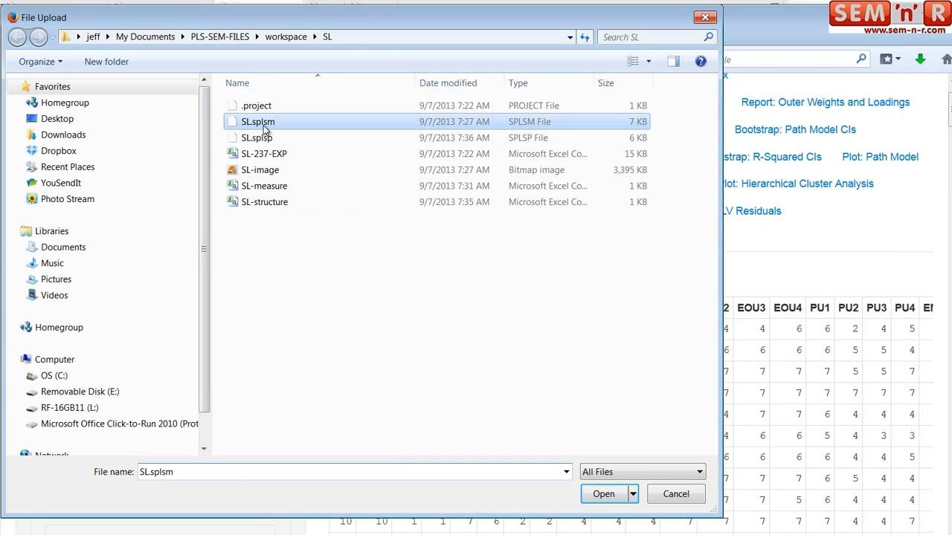
{"action": "left_click", "coordinate": [603, 495]}
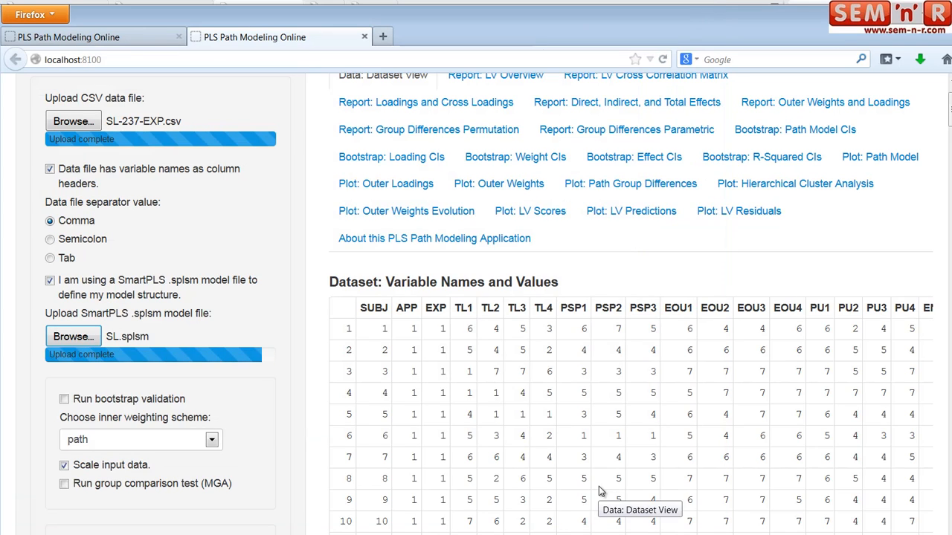
View the loadings and cross loadings report and read through the direct, indirect, and total effects table.
{"action": "left_click", "coordinate": [492, 105]}
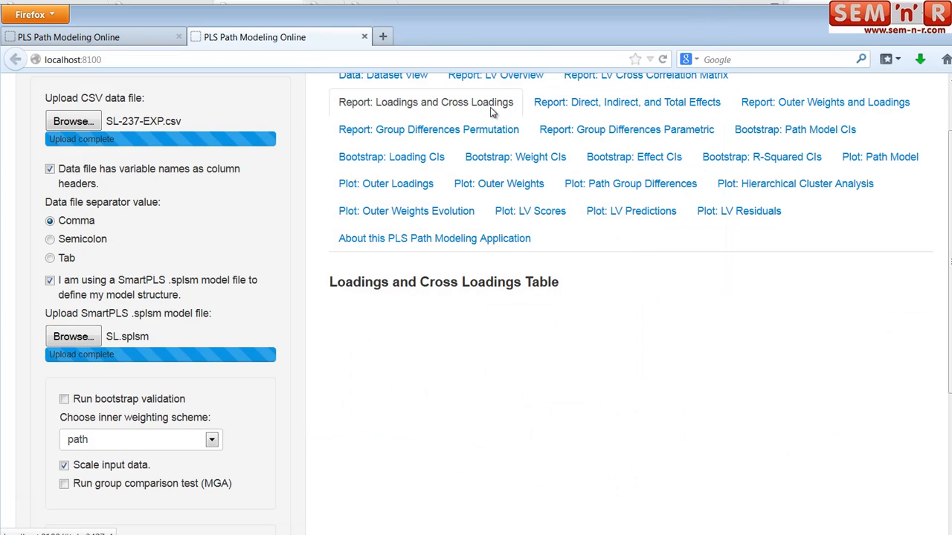
{"action": "left_click", "coordinate": [625, 102]}
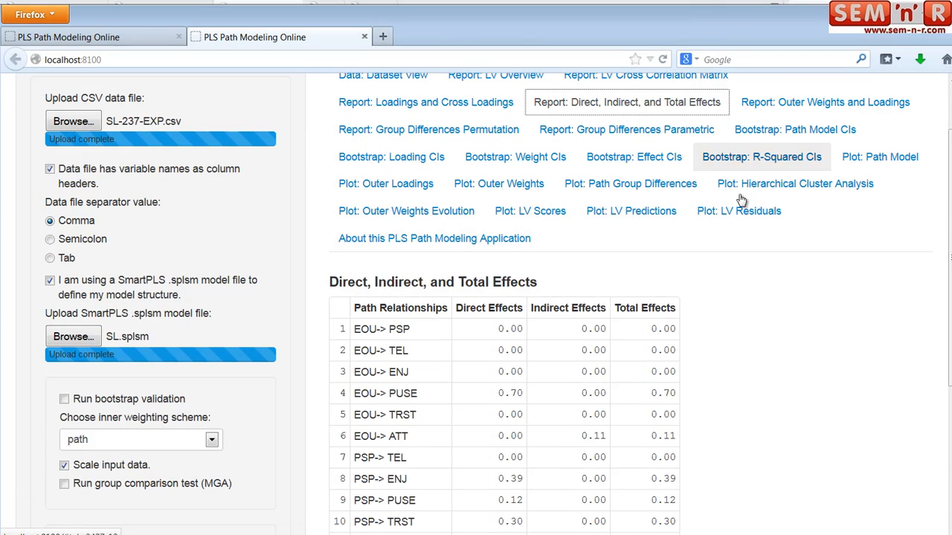
{"action": "scroll", "coordinate": [935, 275], "scroll_direction": "down", "scroll_amount": 6}
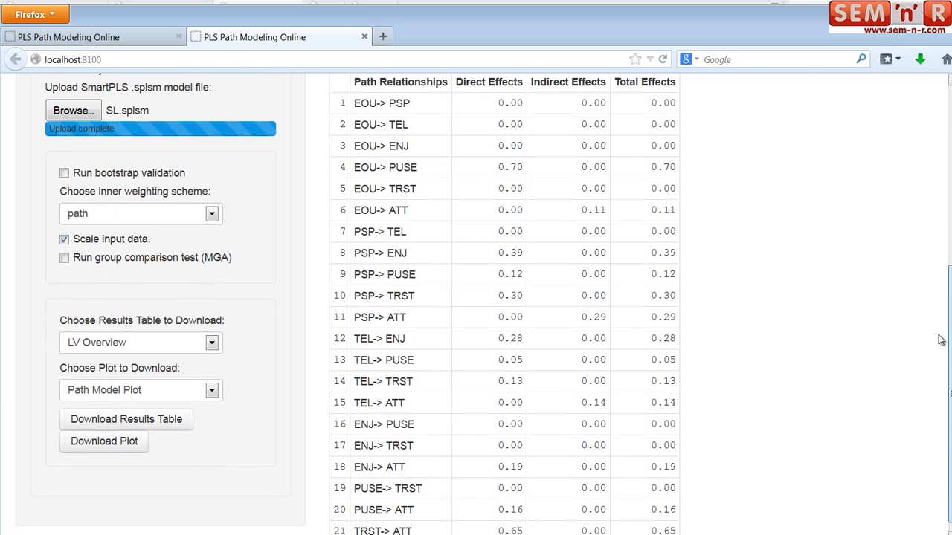
View the plots of LV predictions, LV residuals, LV scores and outer weights evolution.
{"action": "scroll", "coordinate": [934, 135], "scroll_direction": "up", "scroll_amount": 8}
{"action": "left_click", "coordinate": [642, 286]}
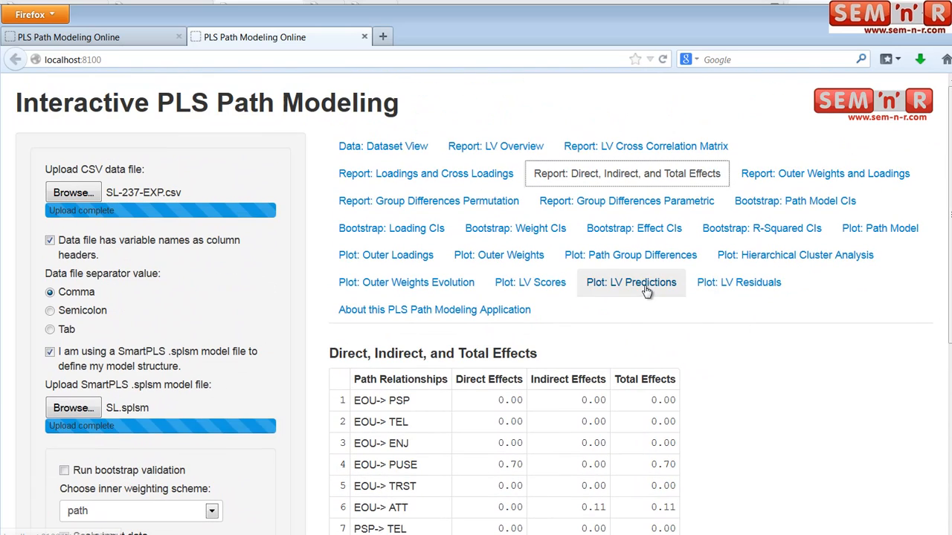
{"action": "scroll", "coordinate": [829, 301], "scroll_direction": "down", "scroll_amount": 3}
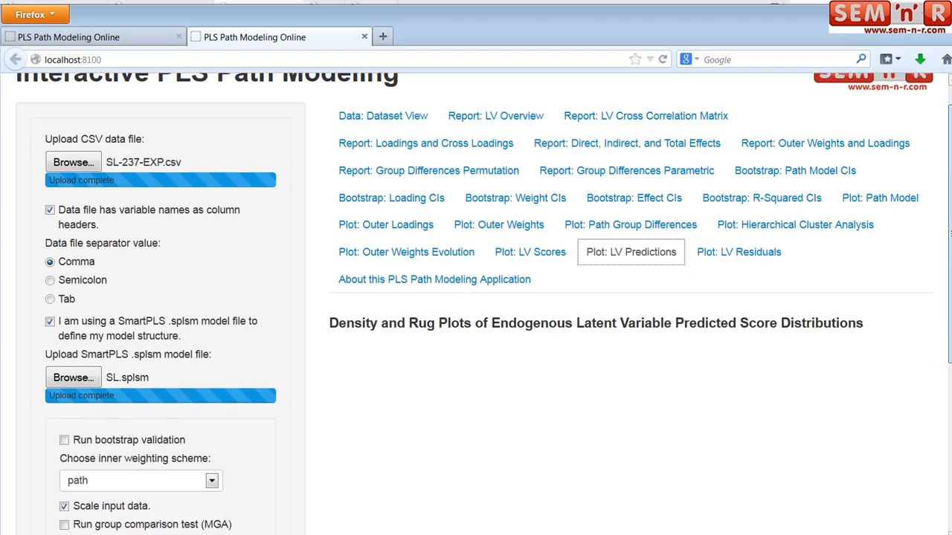
{"action": "left_click", "coordinate": [753, 147]}
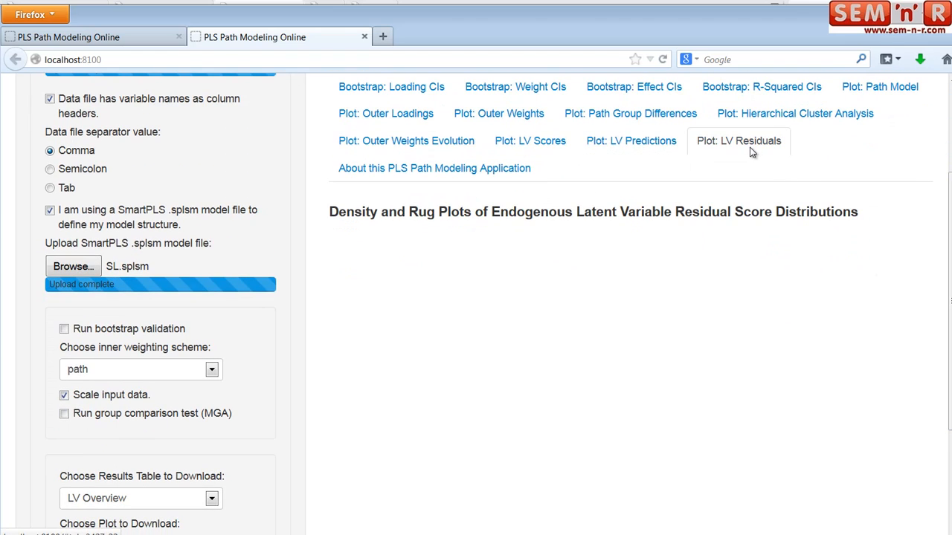
{"action": "left_click", "coordinate": [657, 143]}
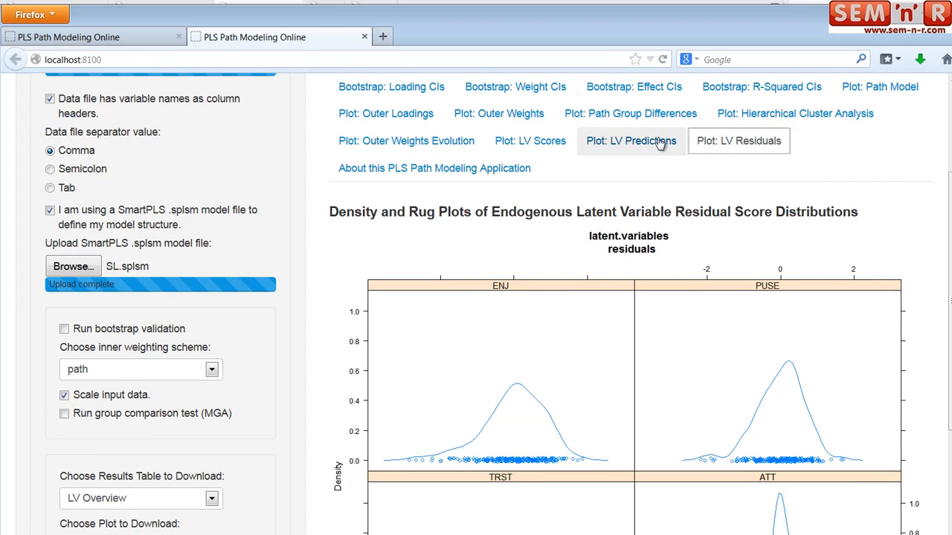
{"action": "left_click", "coordinate": [531, 149]}
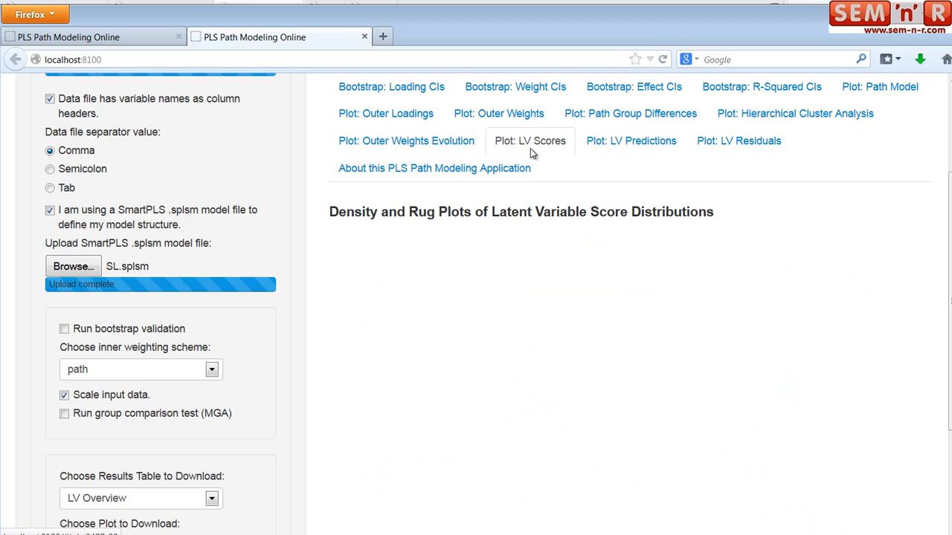
{"action": "left_click", "coordinate": [429, 148]}
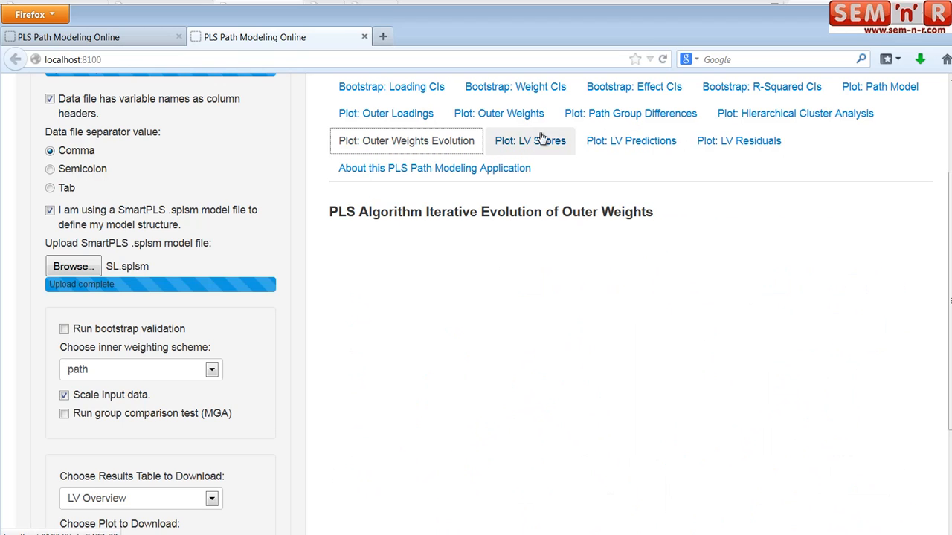
Examine the cluster dendrogram in the hierarchical cluster analysis plot of the LV scores.
{"action": "left_click", "coordinate": [793, 119]}
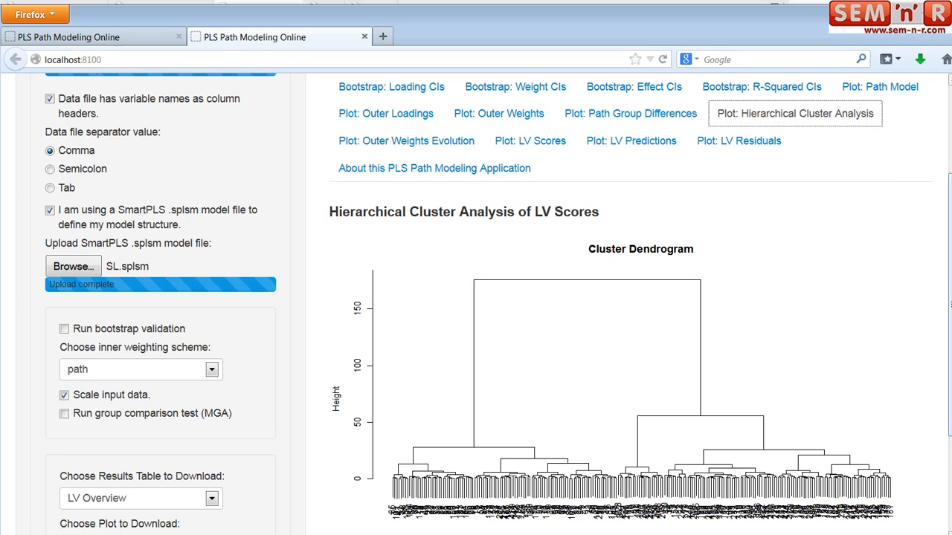
{"action": "scroll", "coordinate": [498, 304], "scroll_direction": "down", "scroll_amount": 2}
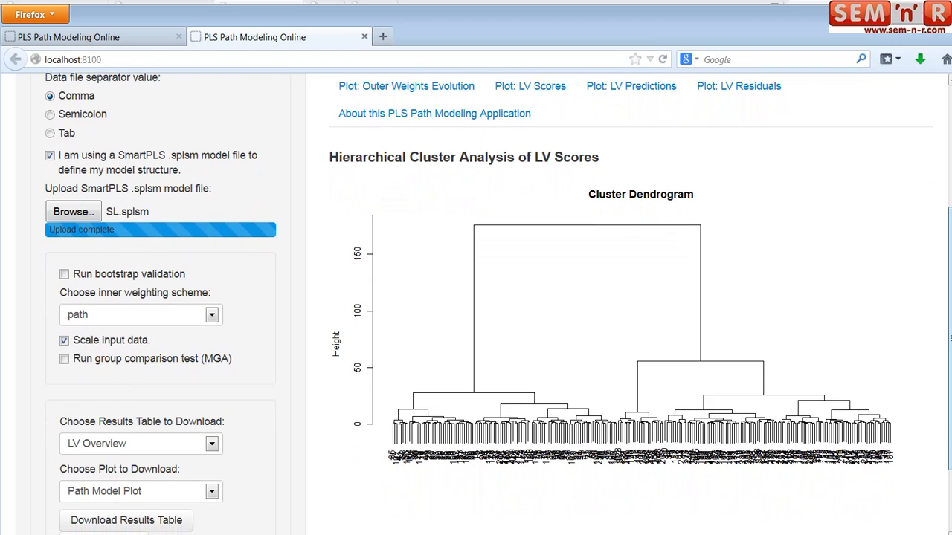
{"action": "left_click_drag", "start_coordinate": [950, 355], "coordinate": [950, 366]}
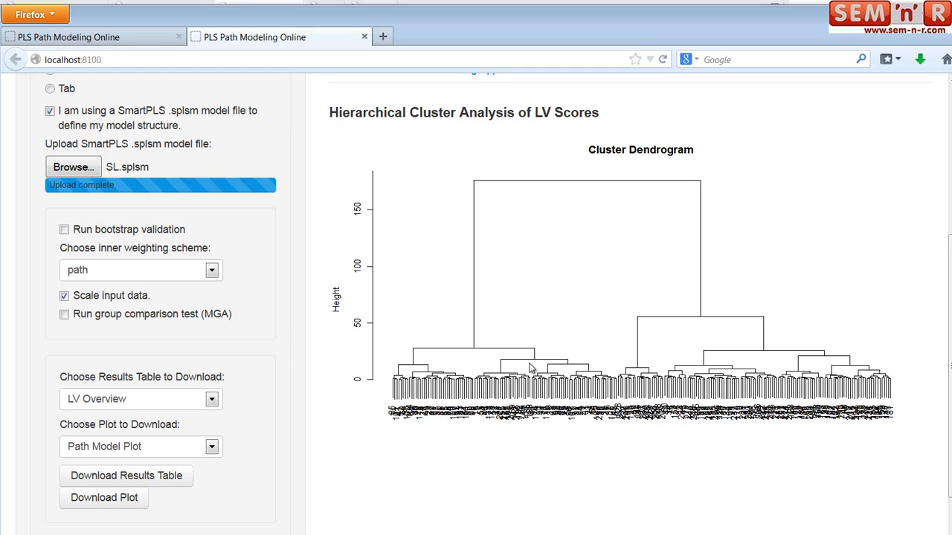
View the outer weights and loadings report and the permutation group differences report.
{"action": "left_click_drag", "start_coordinate": [949, 332], "coordinate": [949, 204]}
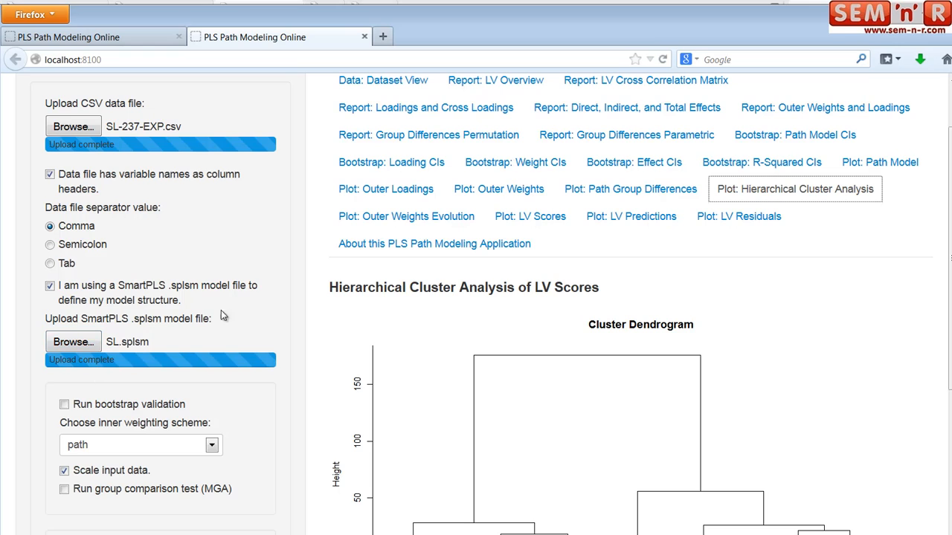
{"action": "left_click", "coordinate": [396, 141]}
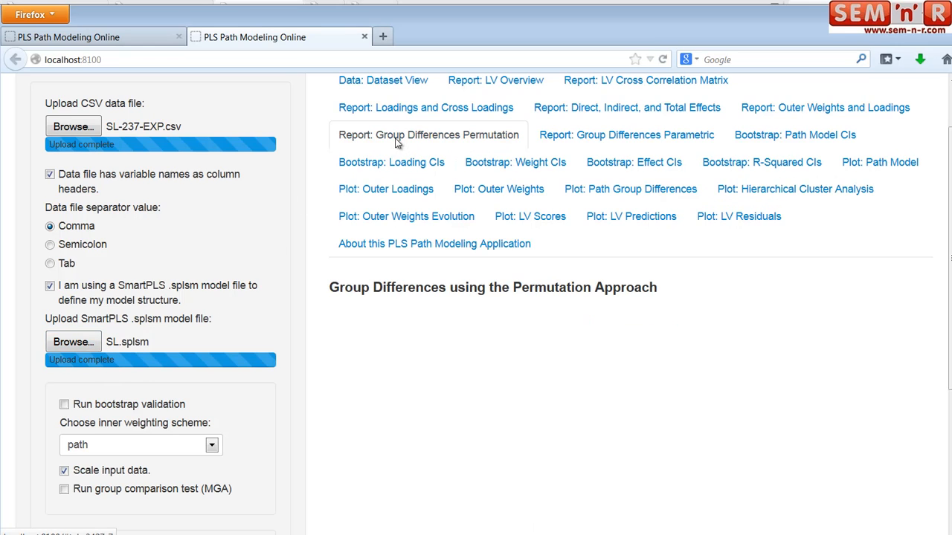
{"action": "left_click", "coordinate": [790, 113]}
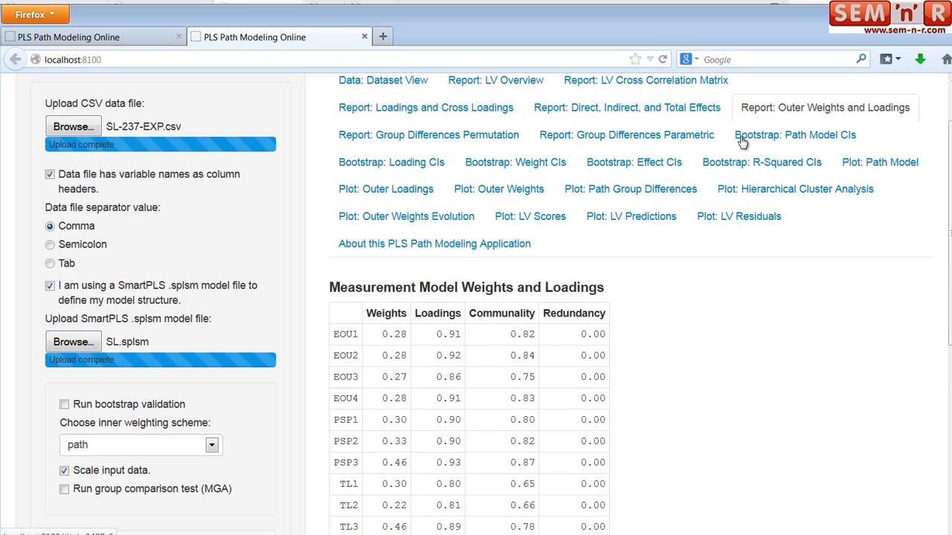
{"action": "left_click", "coordinate": [411, 140]}
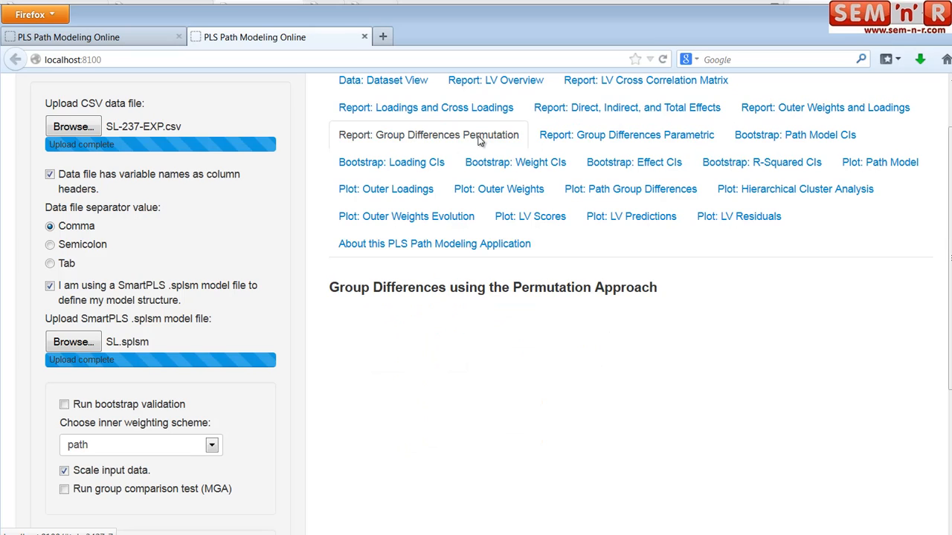
With the parametric group differences report displayed, enable the group comparison test (MGA) and select EXP as the grouping variable.
{"action": "left_click", "coordinate": [602, 141]}
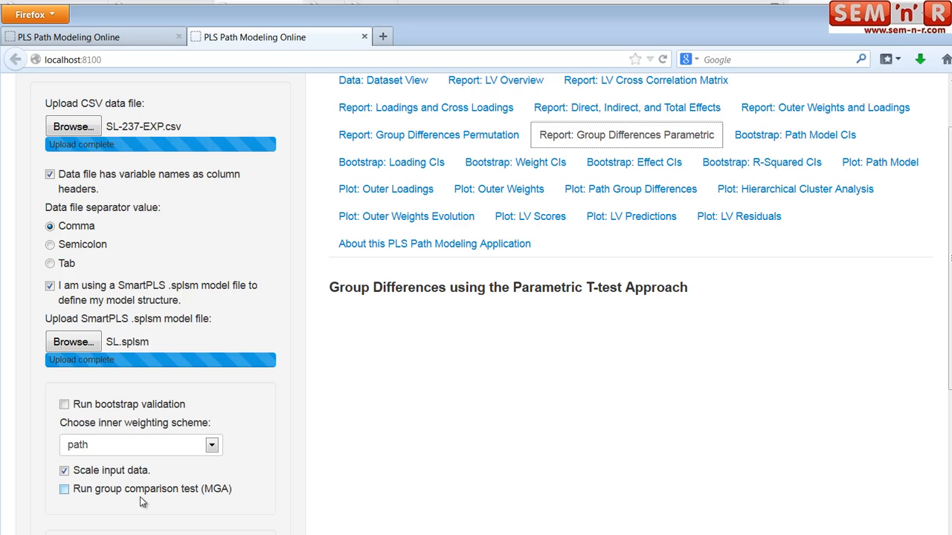
{"action": "scroll", "coordinate": [949, 244], "scroll_direction": "down", "scroll_amount": 5}
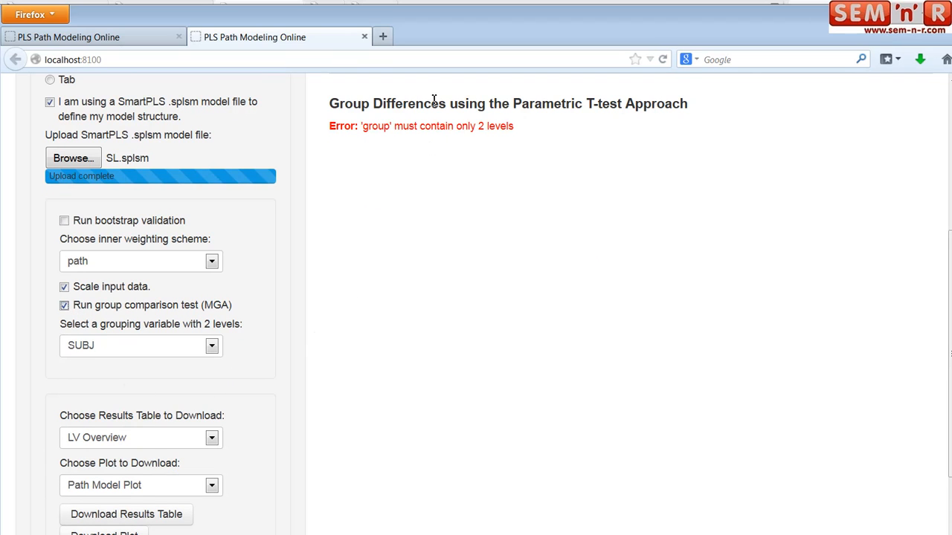
{"action": "left_click", "coordinate": [212, 348]}
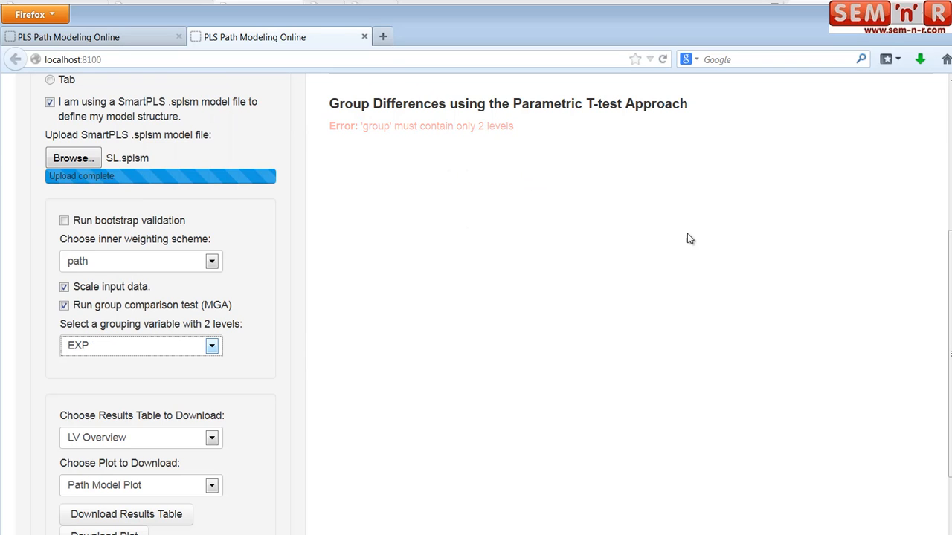
Check the permutation group differences report and examine the parametric t-test table's p-values and 5% significance for every path.
{"action": "left_click_drag", "start_coordinate": [949, 355], "coordinate": [949, 246]}
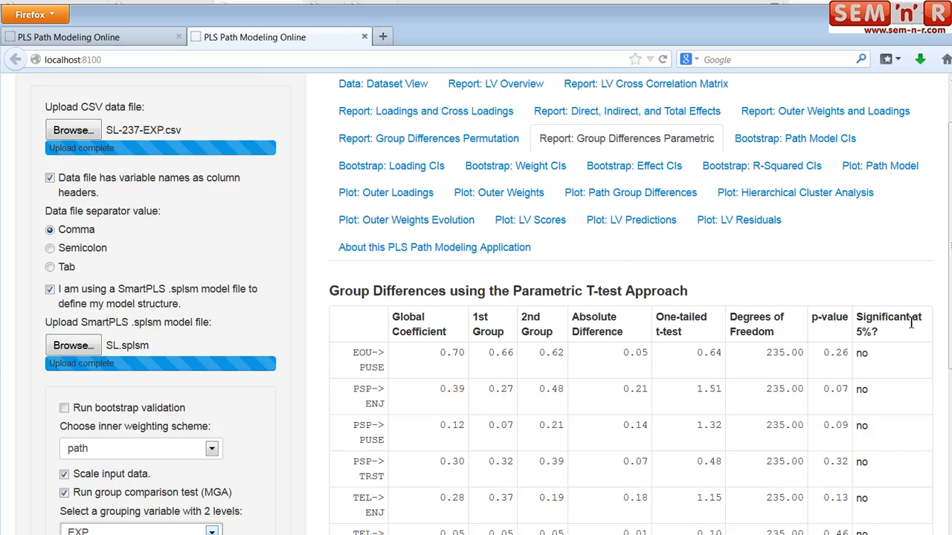
{"action": "mouse_move", "coordinate": [950, 252]}
{"action": "left_mouse_down"}
{"action": "mouse_move", "coordinate": [949, 299]}
{"action": "mouse_move", "coordinate": [950, 246]}
{"action": "left_mouse_up"}
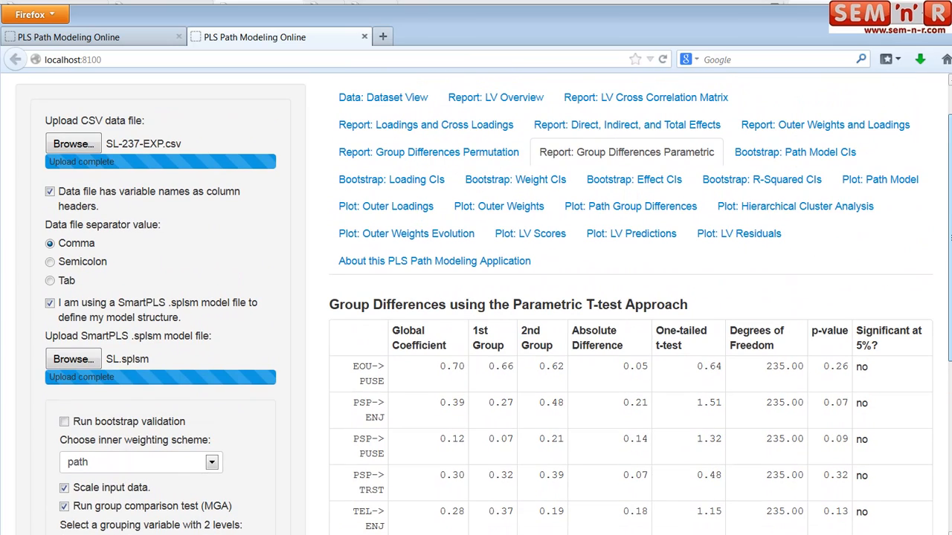
{"action": "left_click", "coordinate": [440, 159]}
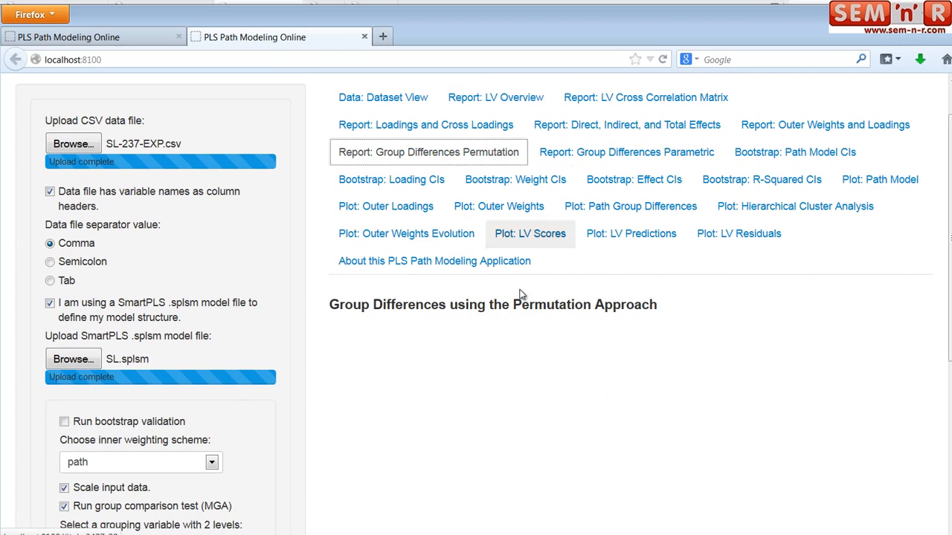
{"action": "left_click", "coordinate": [631, 160]}
{"action": "left_click_drag", "start_coordinate": [950, 284], "coordinate": [948, 388]}
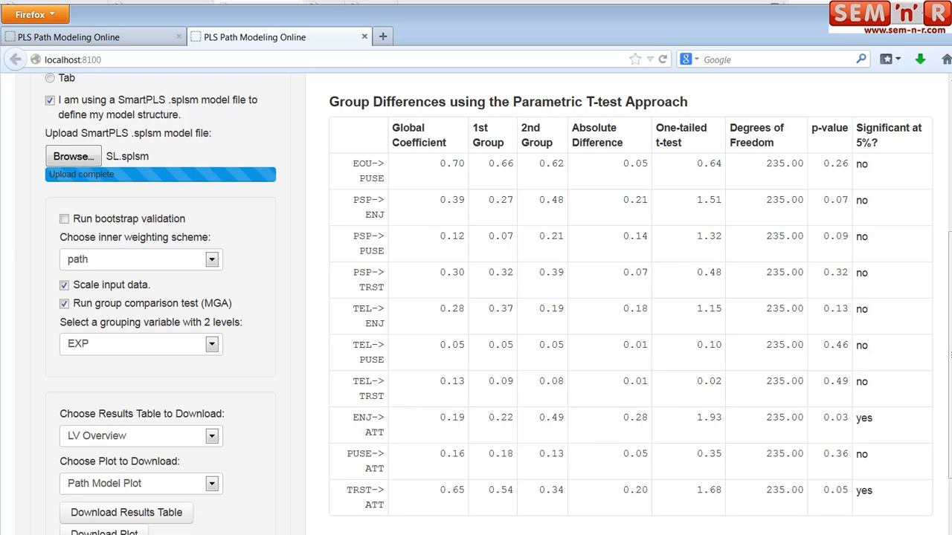
Switch to SmartPLS to compare the SL path model with the paths in the parametric t-test table.
{"action": "left_click", "coordinate": [430, 534]}
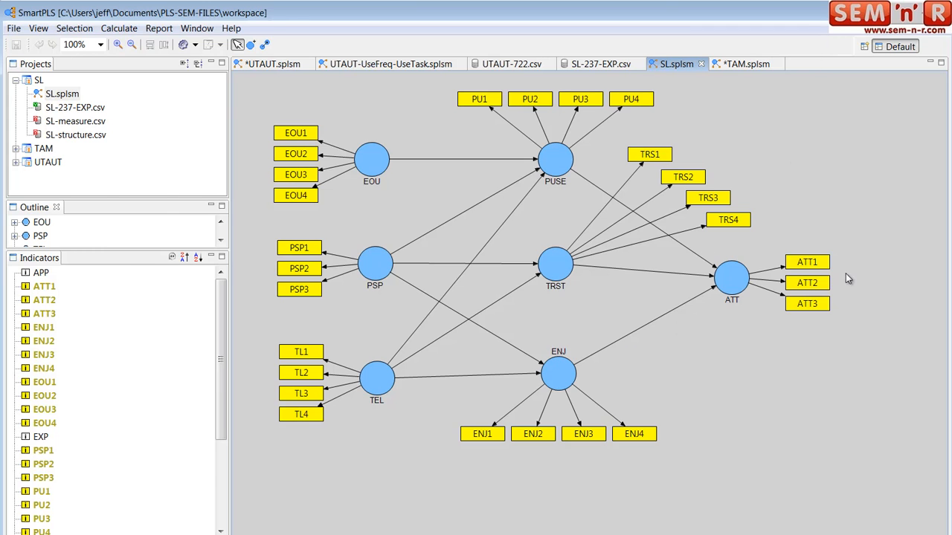
{"action": "key", "text": "alt+Tab"}
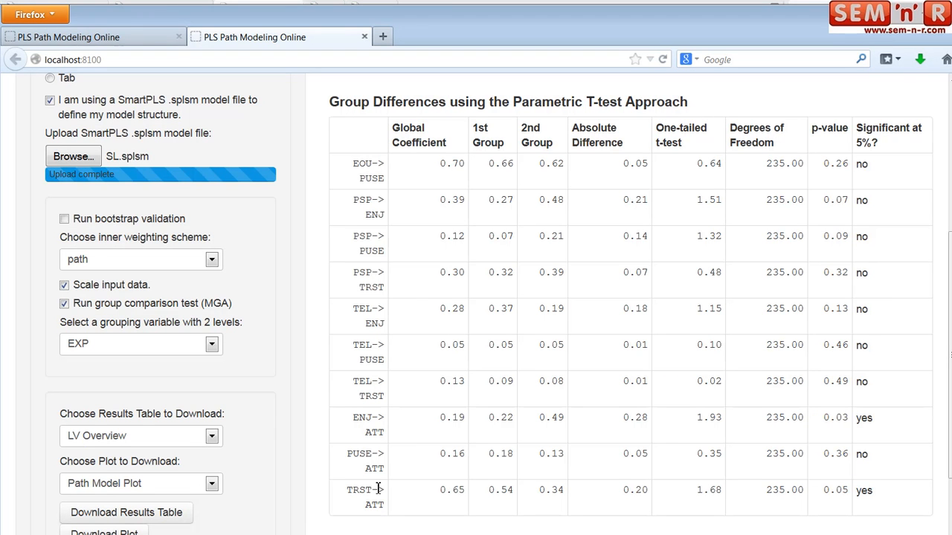
{"action": "key", "text": "alt+Tab"}
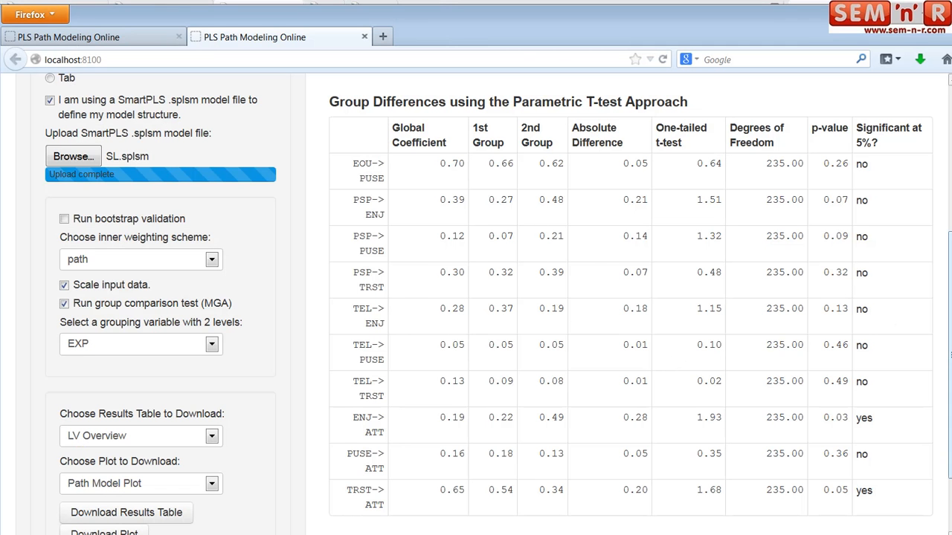
Examine the permutation group differences report's p-values and 5% significance, comparing its paths with the SL model in SmartPLS.
{"action": "scroll", "coordinate": [476, 303], "scroll_direction": "up", "scroll_amount": 4}
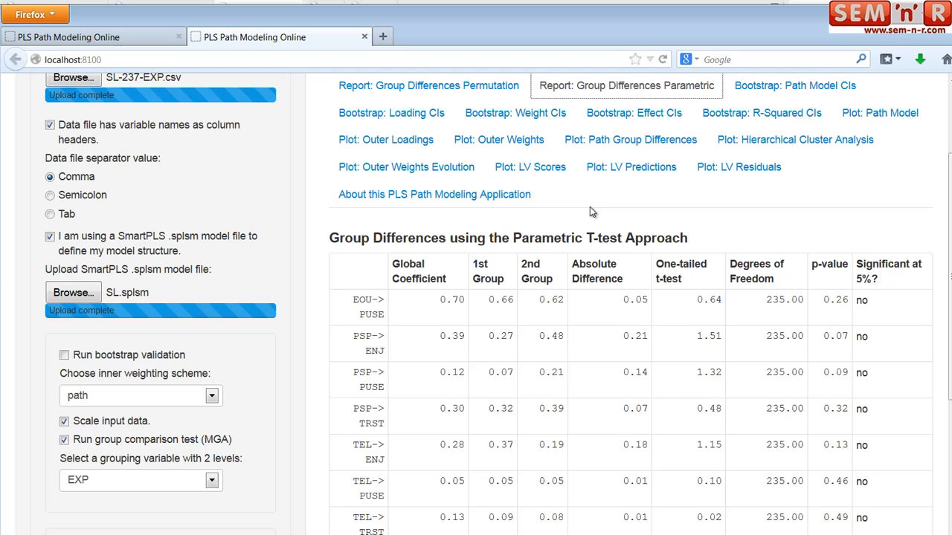
{"action": "left_click", "coordinate": [494, 86]}
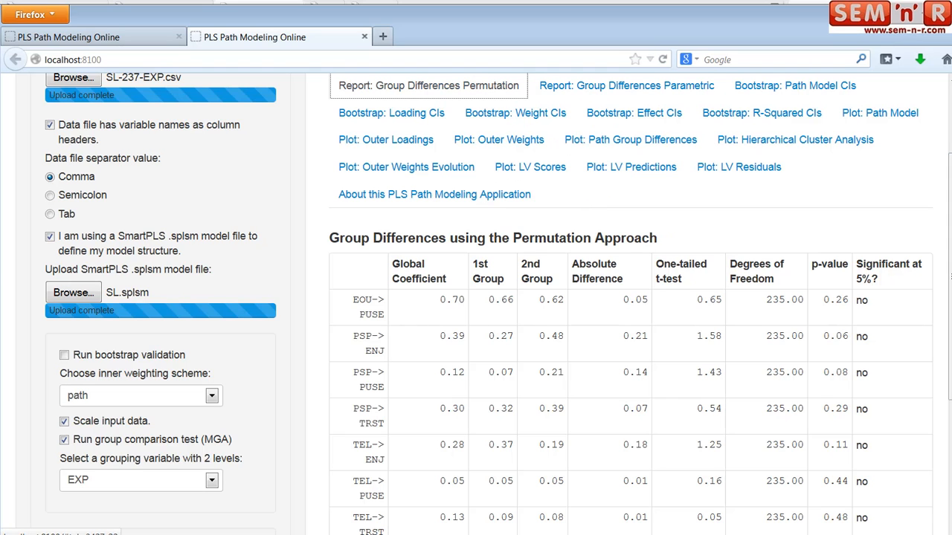
{"action": "scroll", "coordinate": [949, 289], "scroll_direction": "down", "scroll_amount": 3}
{"action": "left_click_drag", "start_coordinate": [950, 290], "coordinate": [950, 293]}
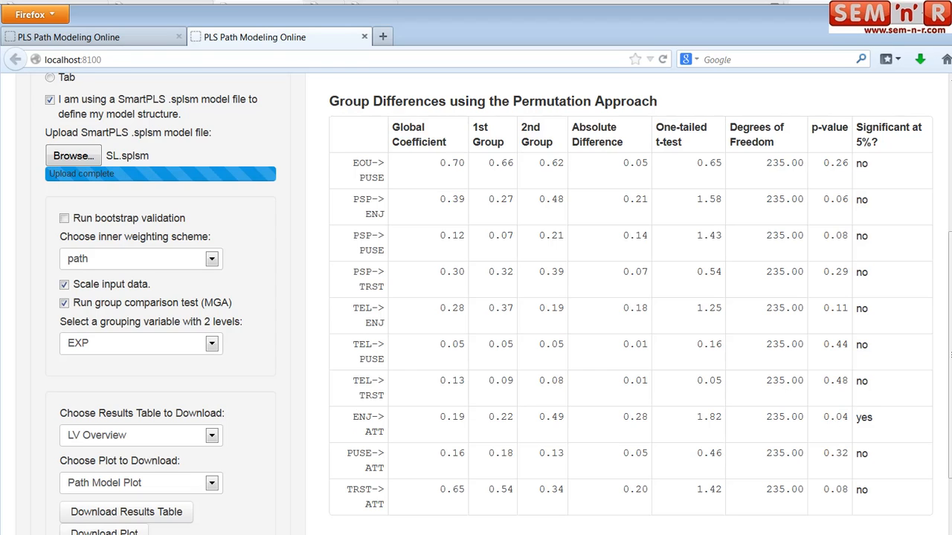
{"action": "key", "text": "alt+Tab"}
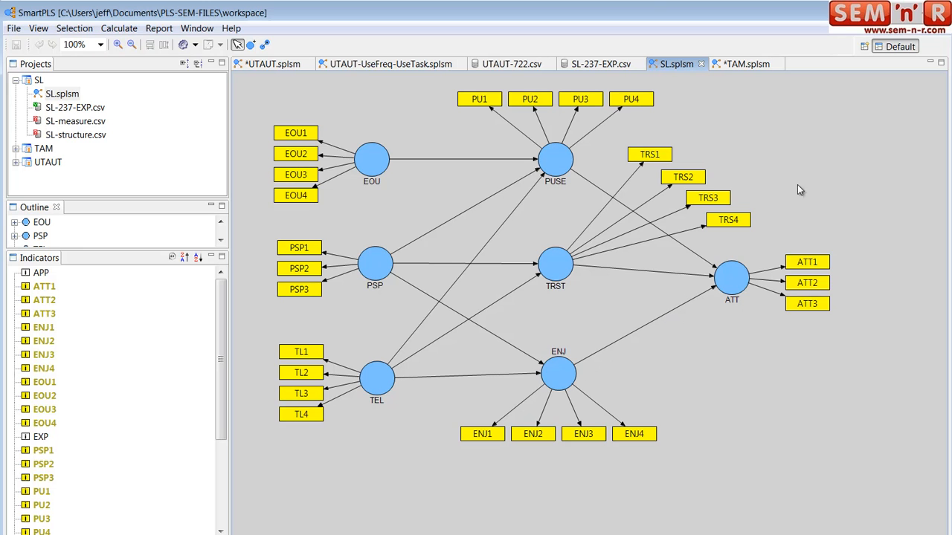
{"action": "key", "text": "alt+Tab"}
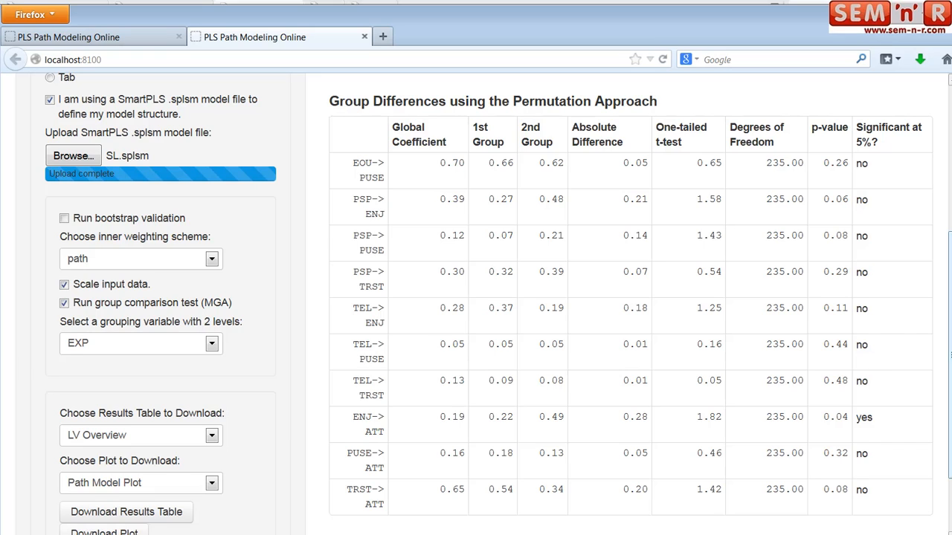
Download the Group Differences Permutation results table and save the CSV file.
{"action": "left_click", "coordinate": [211, 438]}
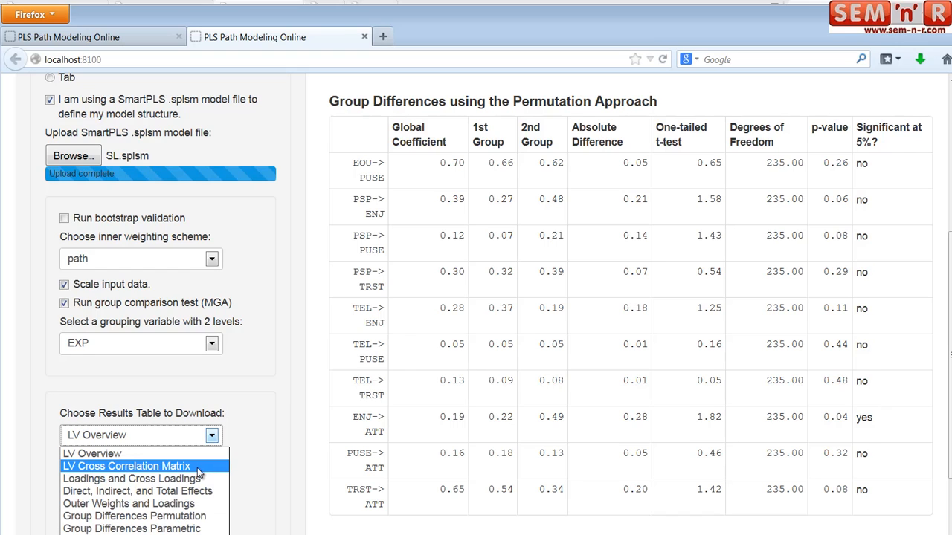
{"action": "left_click", "coordinate": [177, 516]}
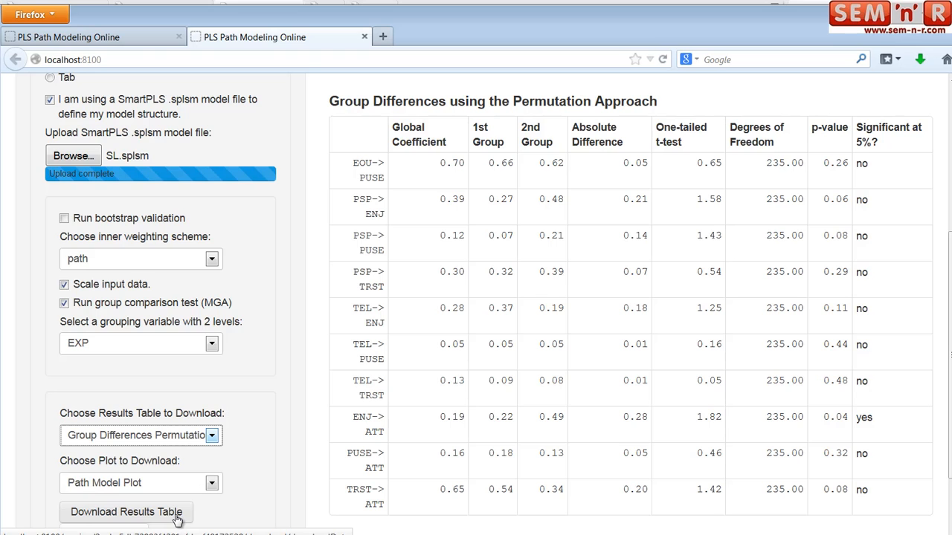
{"action": "left_click", "coordinate": [103, 514]}
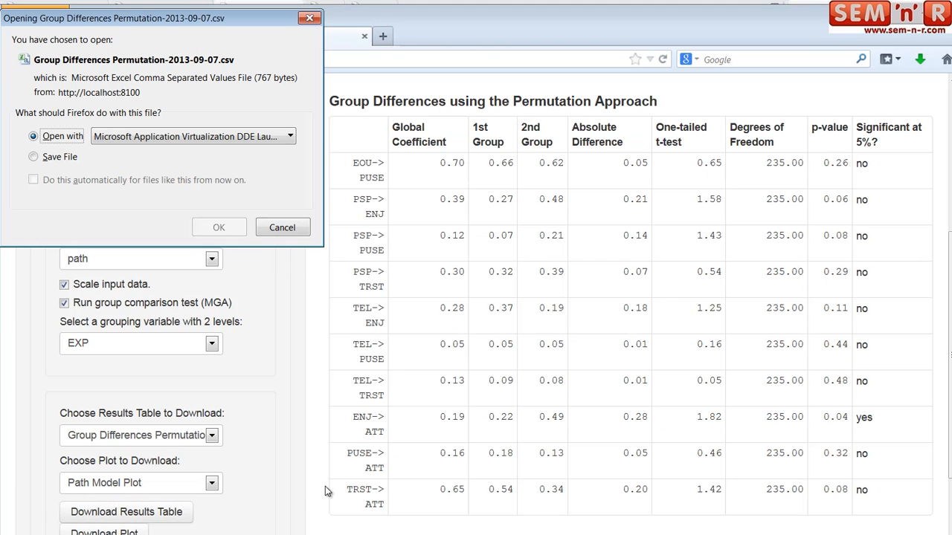
{"action": "left_click", "coordinate": [66, 163]}
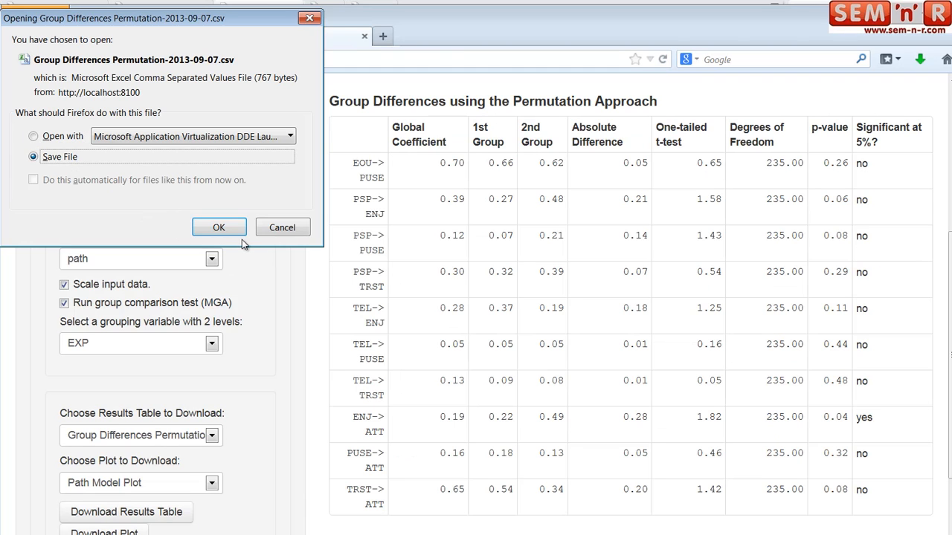
{"action": "left_click", "coordinate": [219, 227]}
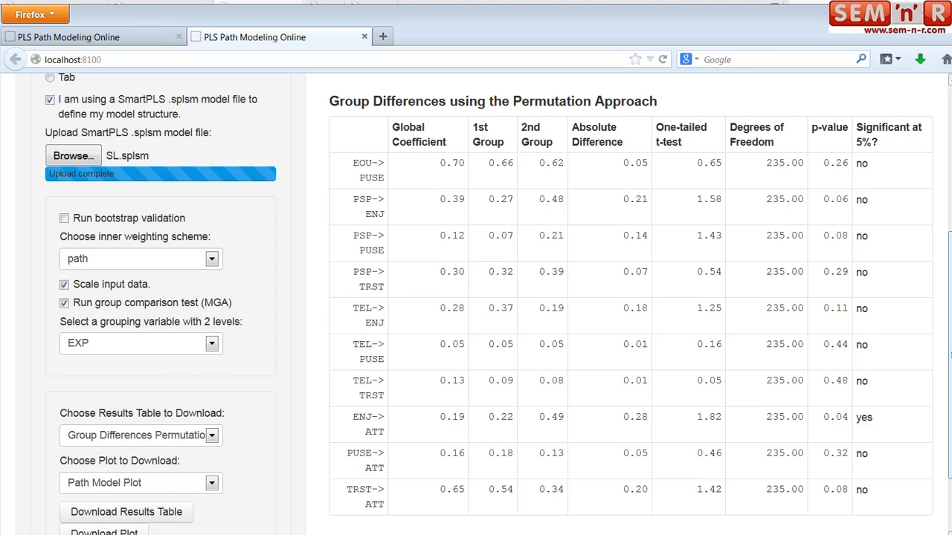
Turn off the SmartPLS .splsm file as the model definition and upload SL-measure.csv as the measurement model specification.
{"action": "left_click_drag", "start_coordinate": [950, 328], "coordinate": [946, 380]}
{"action": "scroll", "coordinate": [947, 385], "scroll_direction": "up", "scroll_amount": 1}
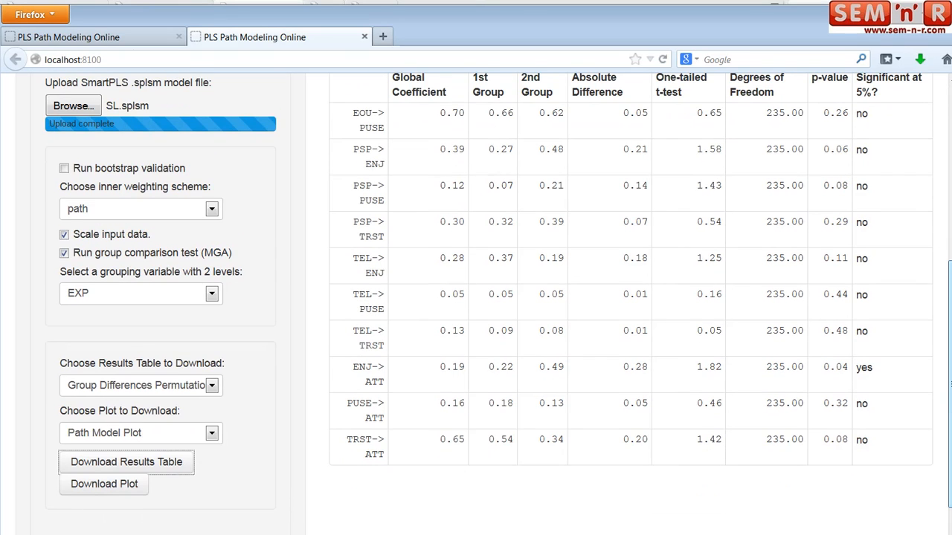
{"action": "scroll", "coordinate": [947, 385], "scroll_direction": "up", "scroll_amount": 1}
{"action": "scroll", "coordinate": [949, 379], "scroll_direction": "down", "scroll_amount": 1}
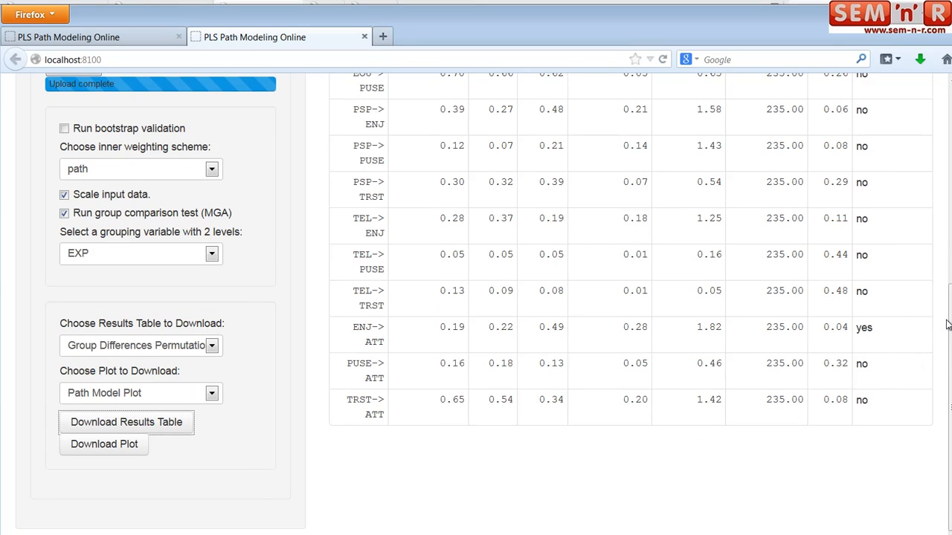
{"action": "scroll", "coordinate": [948, 324], "scroll_direction": "up", "scroll_amount": 4}
{"action": "scroll", "coordinate": [948, 325], "scroll_direction": "up", "scroll_amount": 1}
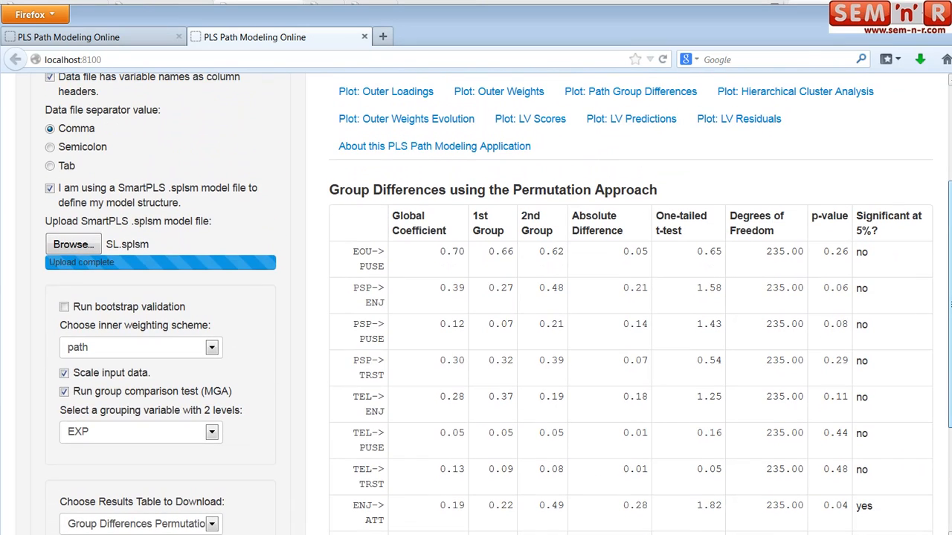
{"action": "left_click", "coordinate": [50, 189]}
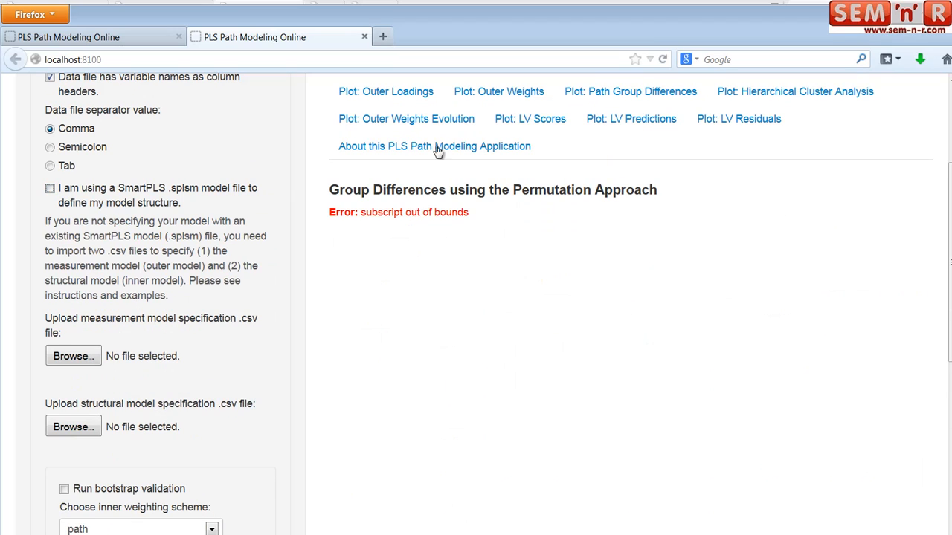
{"action": "left_click", "coordinate": [73, 356]}
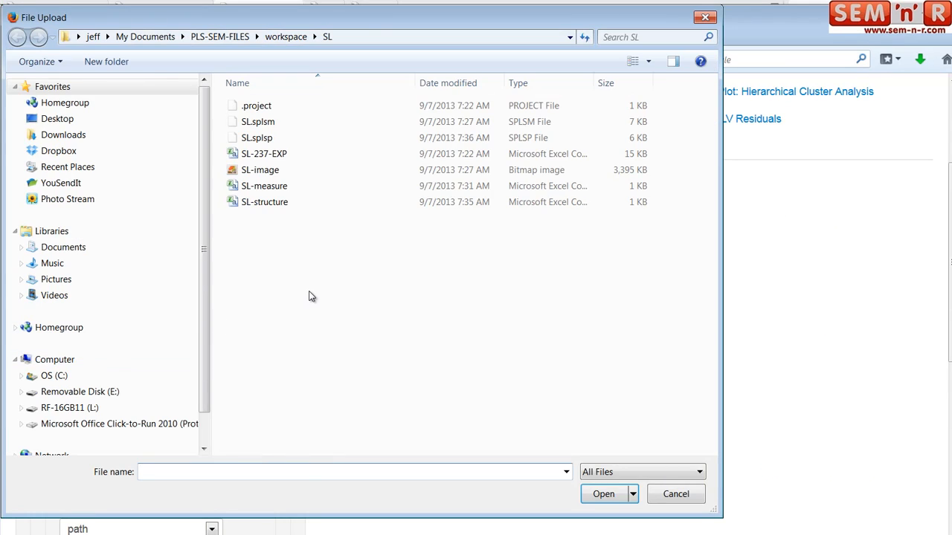
{"action": "left_click", "coordinate": [256, 187]}
{"action": "left_click", "coordinate": [604, 495]}
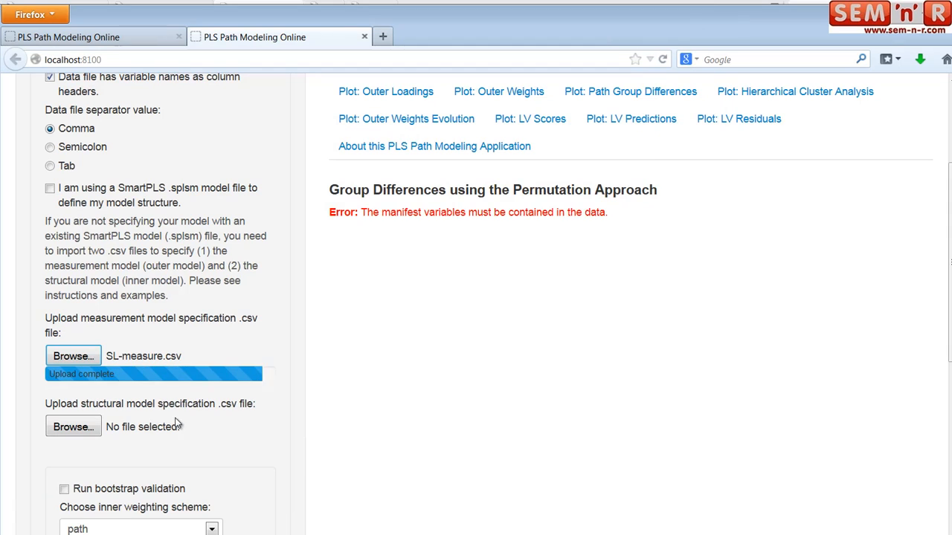
Upload SL-structure.csv as the structural model specification.
{"action": "left_click", "coordinate": [85, 427]}
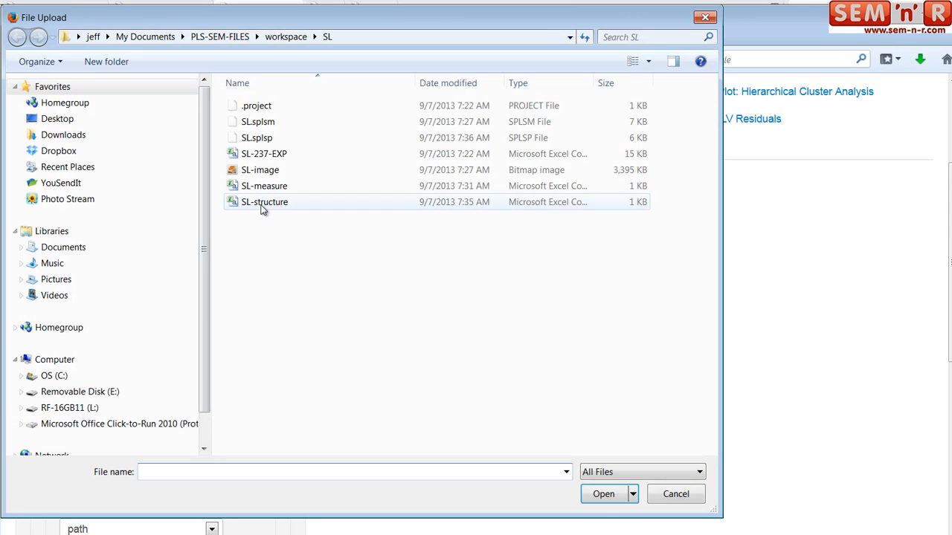
{"action": "left_click", "coordinate": [264, 202]}
{"action": "left_click", "coordinate": [609, 492]}
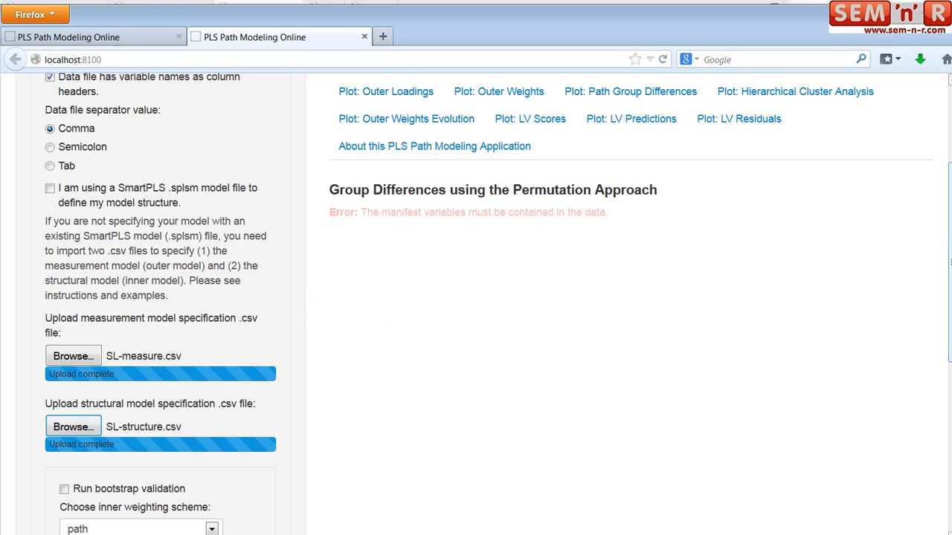
View the LV Overview report with its latent variable reliability table for the model built from the CSV files.
{"action": "scroll", "coordinate": [945, 267], "scroll_direction": "up", "scroll_amount": 2}
{"action": "scroll", "coordinate": [943, 250], "scroll_direction": "down", "scroll_amount": 1}
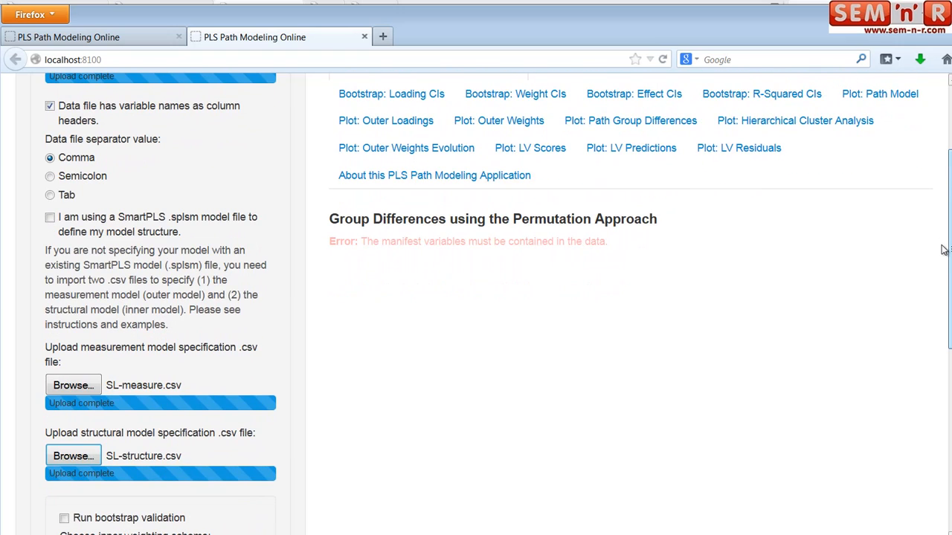
{"action": "scroll", "coordinate": [943, 250], "scroll_direction": "up", "scroll_amount": 3}
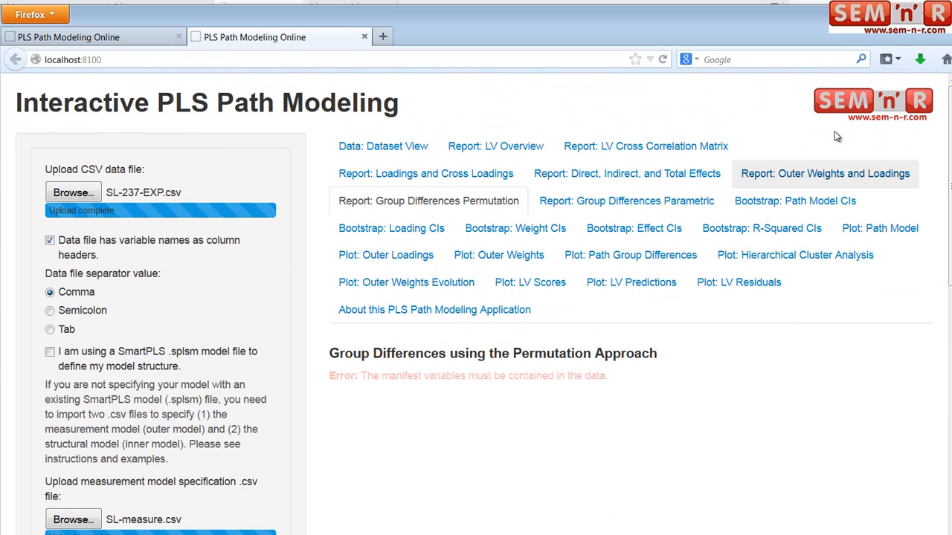
{"action": "left_click", "coordinate": [521, 143]}
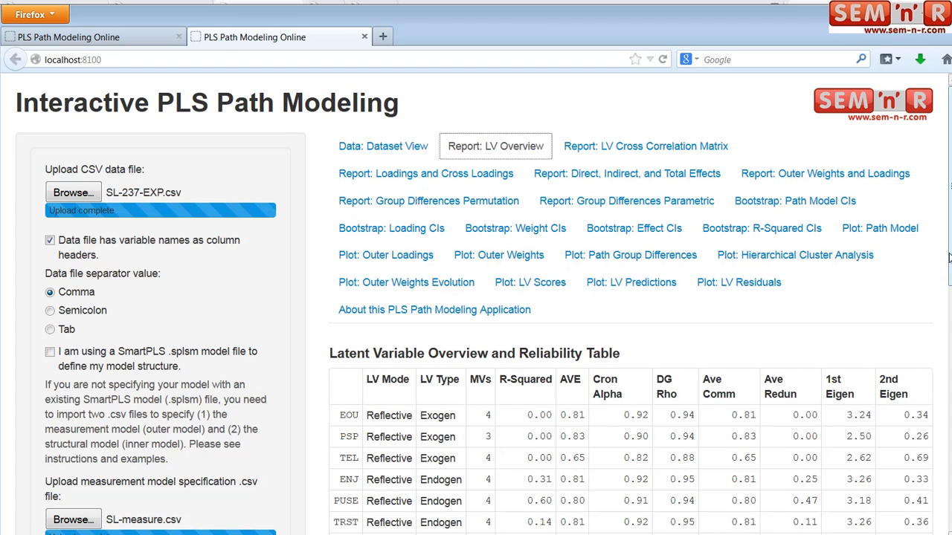
{"action": "scroll", "coordinate": [650, 406], "scroll_direction": "down", "scroll_amount": 3}
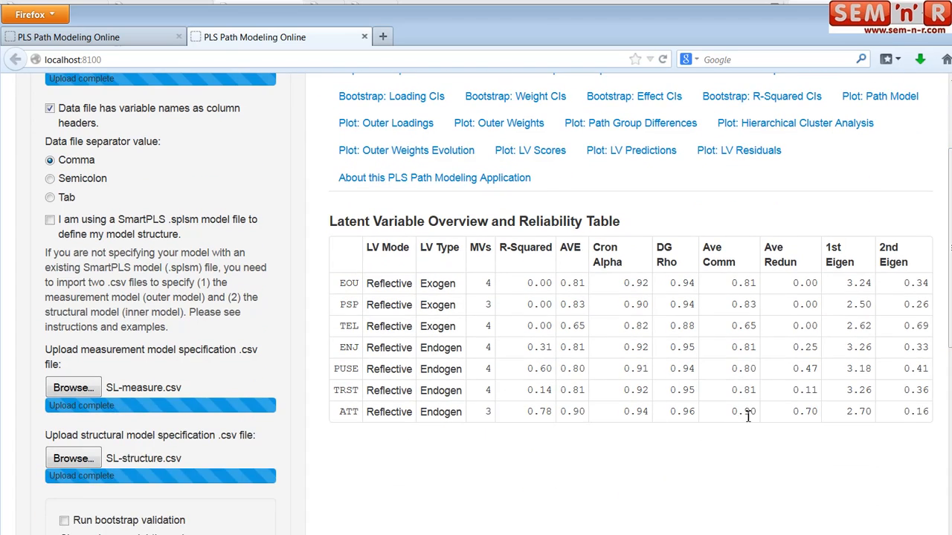
View the LV Predictions density plots and check the permutation group differences report for the CSV-defined model.
{"action": "left_click", "coordinate": [652, 155]}
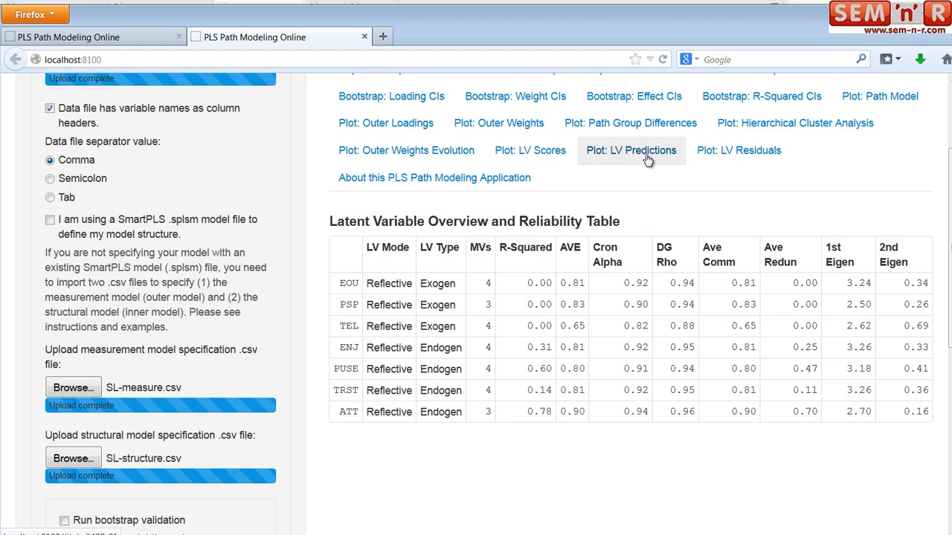
{"action": "scroll", "coordinate": [647, 170], "scroll_direction": "down", "scroll_amount": 4}
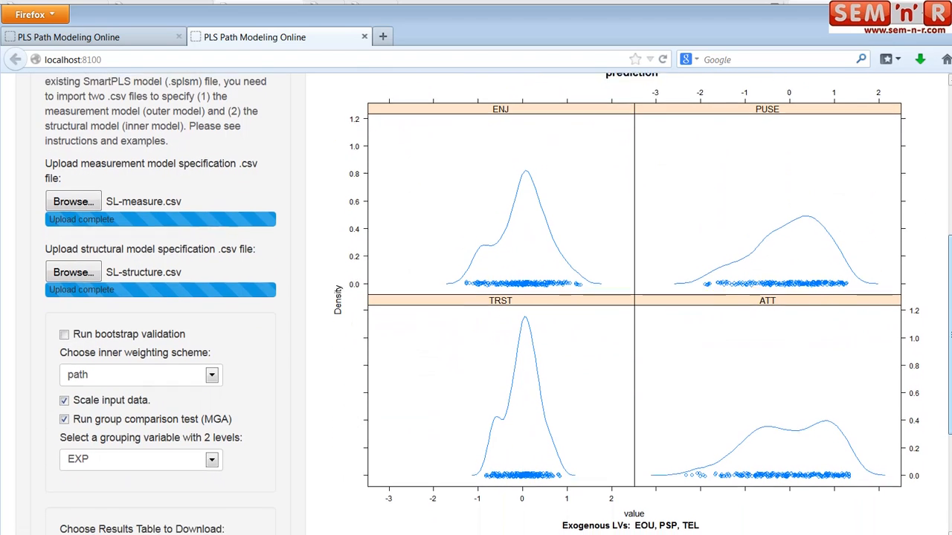
{"action": "scroll", "coordinate": [897, 219], "scroll_direction": "up", "scroll_amount": 6}
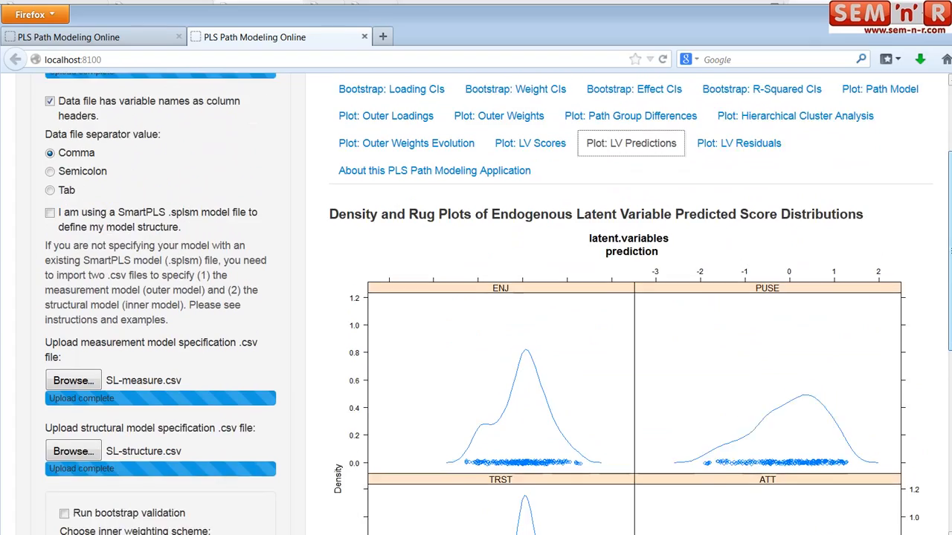
{"action": "left_click", "coordinate": [470, 153]}
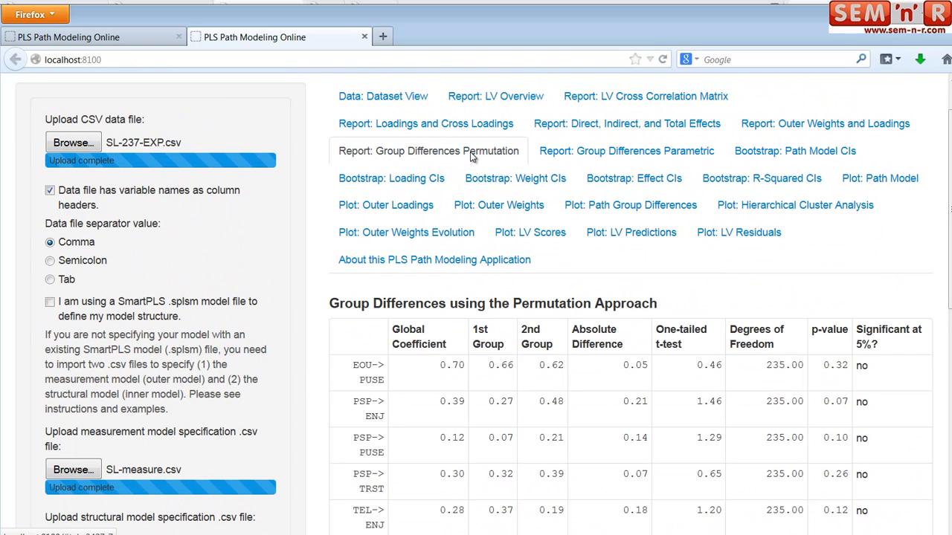
{"action": "scroll", "coordinate": [948, 415], "scroll_direction": "down", "scroll_amount": 5}
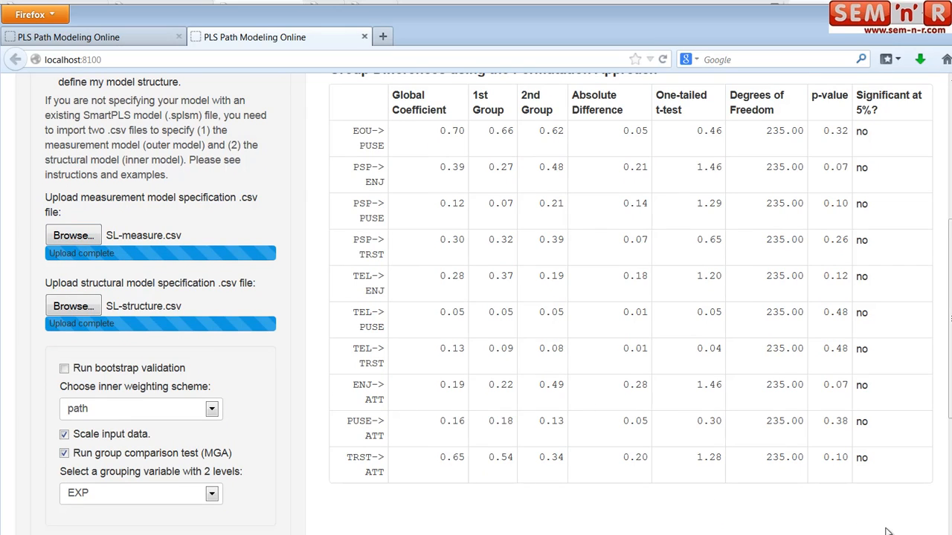
Switch to the SL-structure file in Excel and examine how columns A and B pair the latent variables of each path.
{"action": "key", "text": "alt+Tab"}
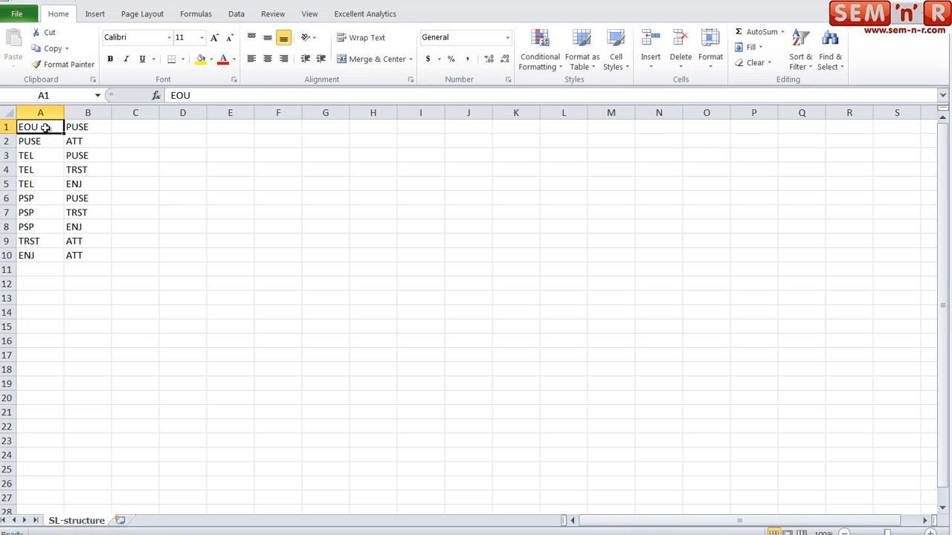
{"action": "left_click", "coordinate": [83, 130]}
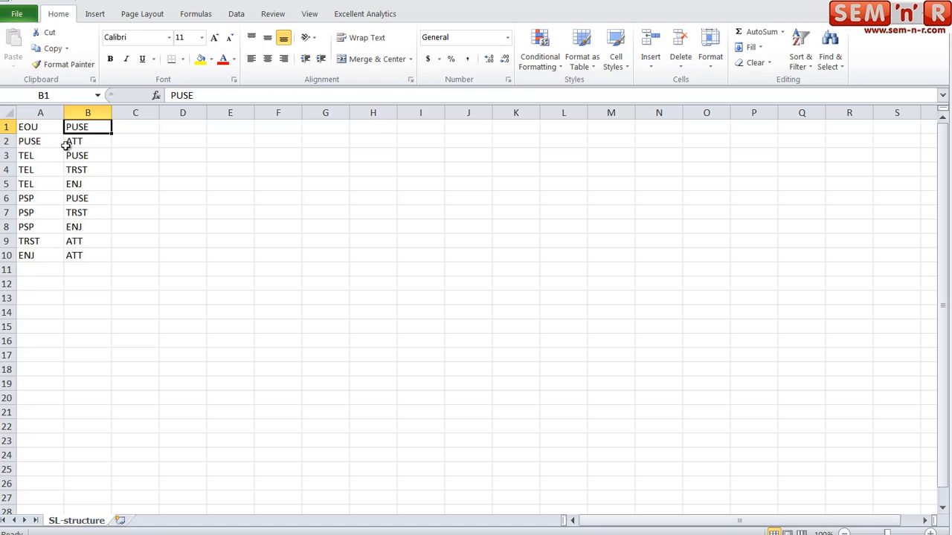
{"action": "left_click", "coordinate": [38, 127]}
{"action": "left_click", "coordinate": [78, 128]}
{"action": "key", "text": "alt+Tab"}
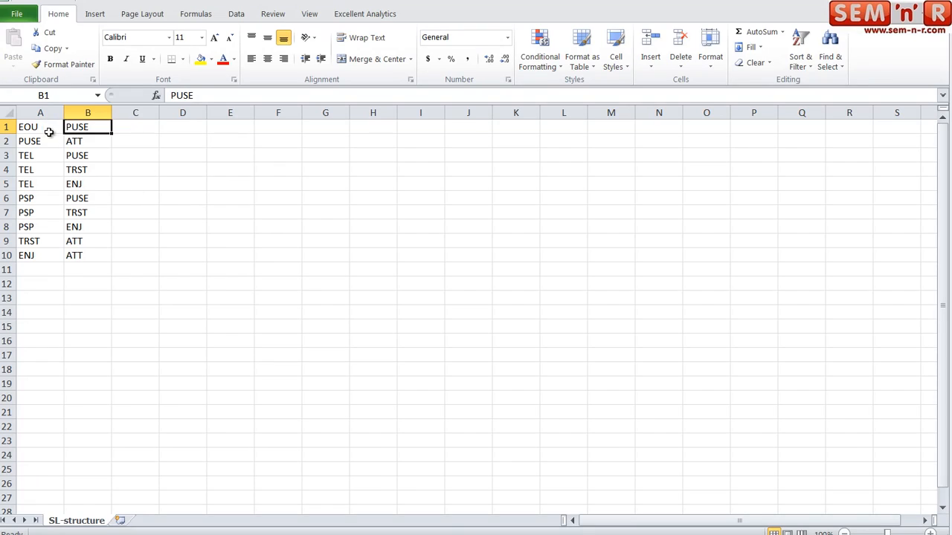
{"action": "left_click", "coordinate": [42, 125]}
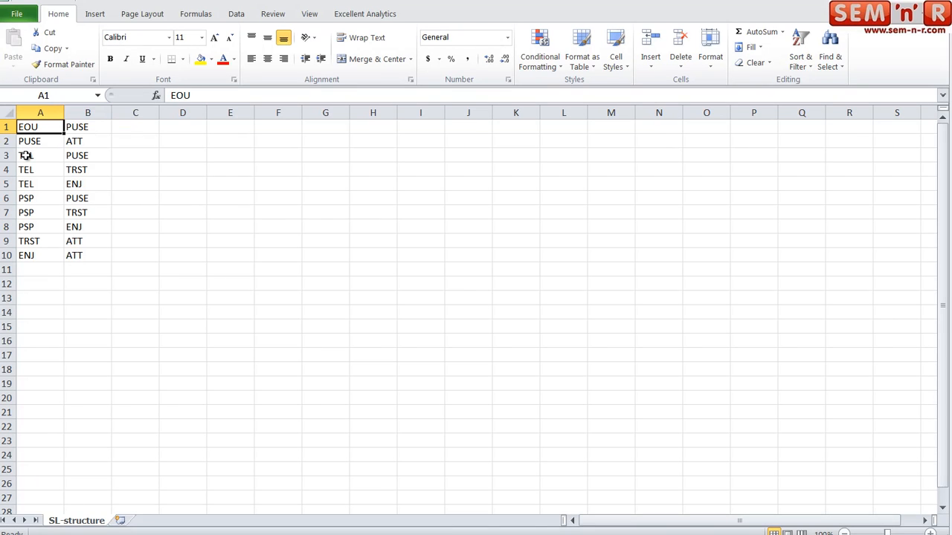
{"action": "left_click", "coordinate": [89, 130]}
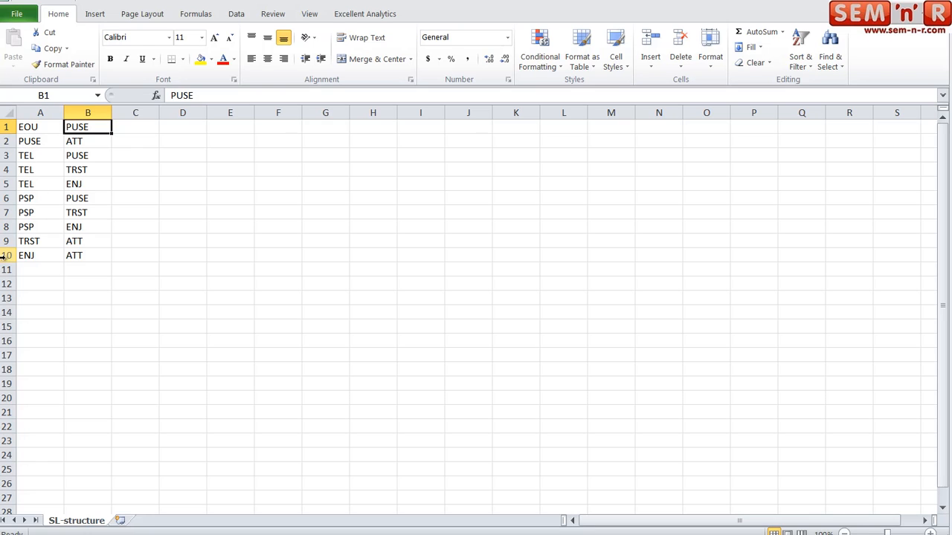
Check the TRST entry in row 9 and the EOU to PUSE path in row 1 of the SL-structure file.
{"action": "left_click", "coordinate": [30, 244]}
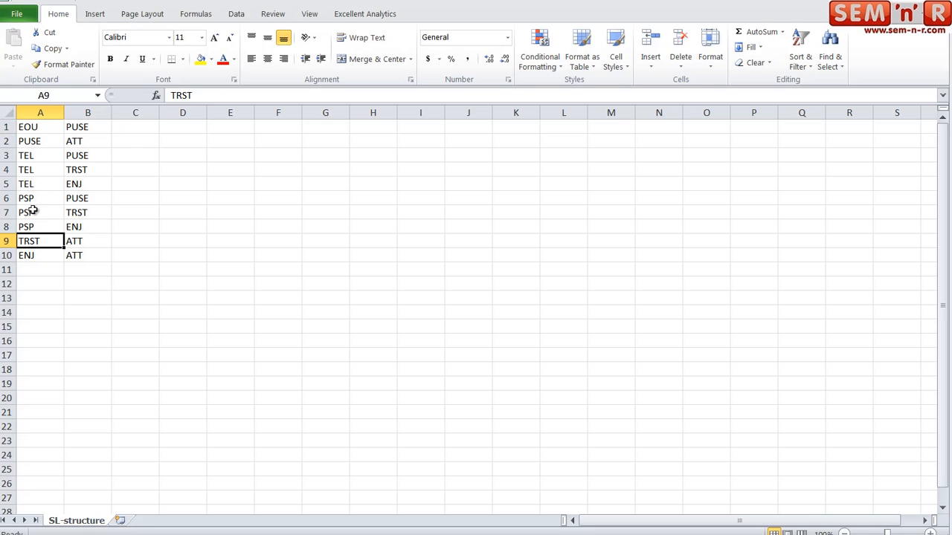
{"action": "left_click", "coordinate": [30, 131]}
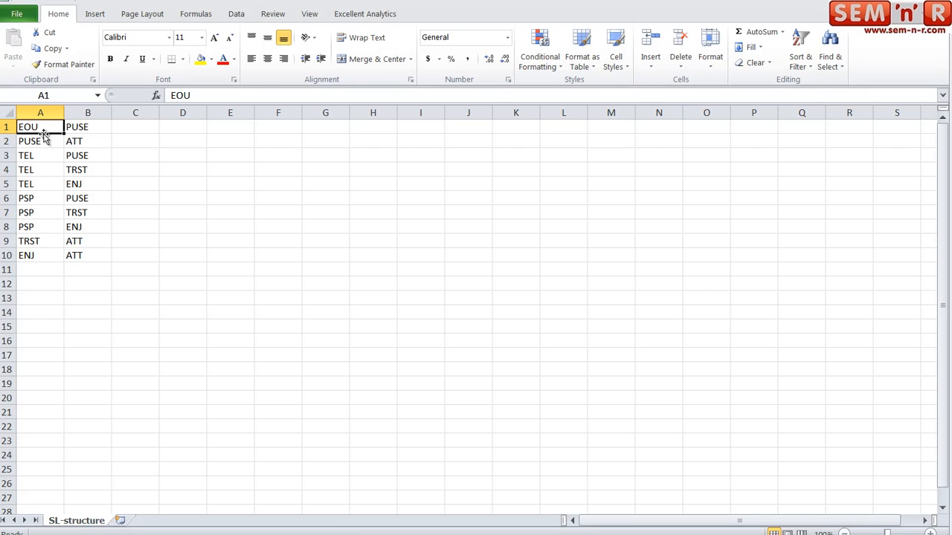
{"action": "left_click", "coordinate": [78, 130]}
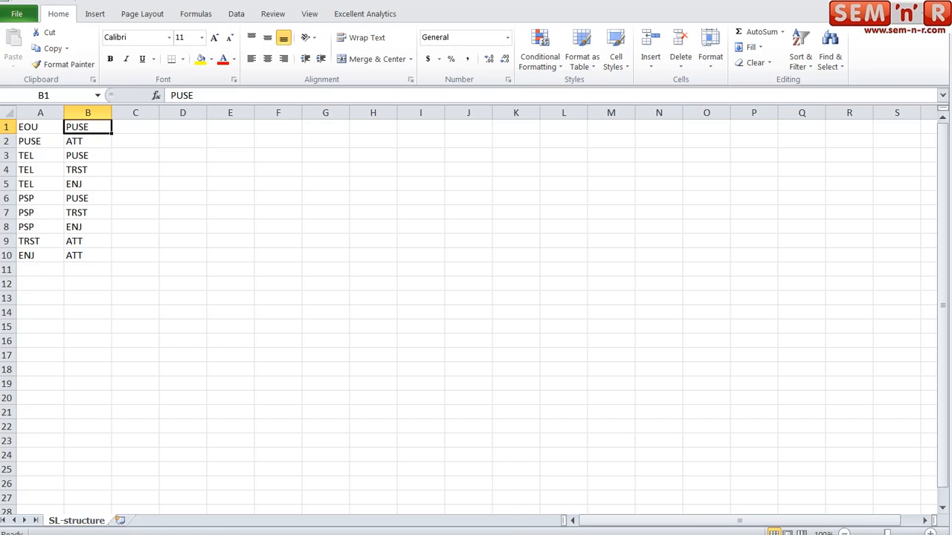
Switch to the SL-measure file in Excel and check how row 3 pairs the TEL latent variable with indicator TL3.
{"action": "left_click", "coordinate": [387, 532]}
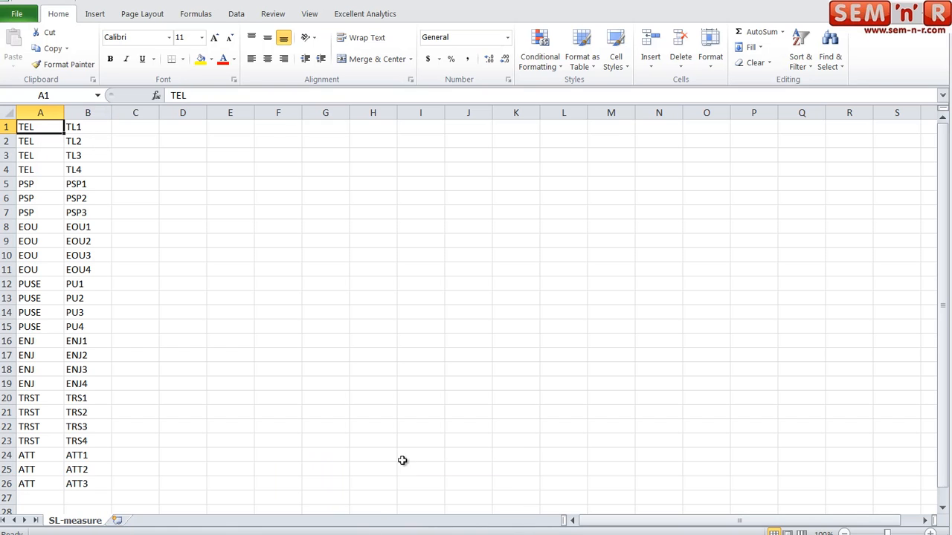
{"action": "mouse_move", "coordinate": [943, 225]}
{"action": "left_mouse_down"}
{"action": "mouse_move", "coordinate": [942, 234]}
{"action": "mouse_move", "coordinate": [941, 216]}
{"action": "left_mouse_up"}
{"action": "left_click", "coordinate": [32, 155]}
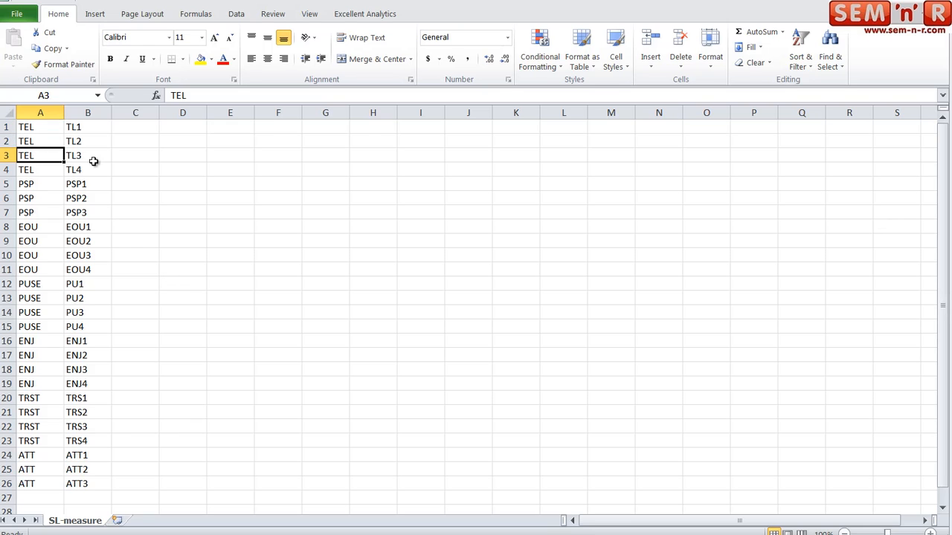
{"action": "left_click", "coordinate": [89, 157]}
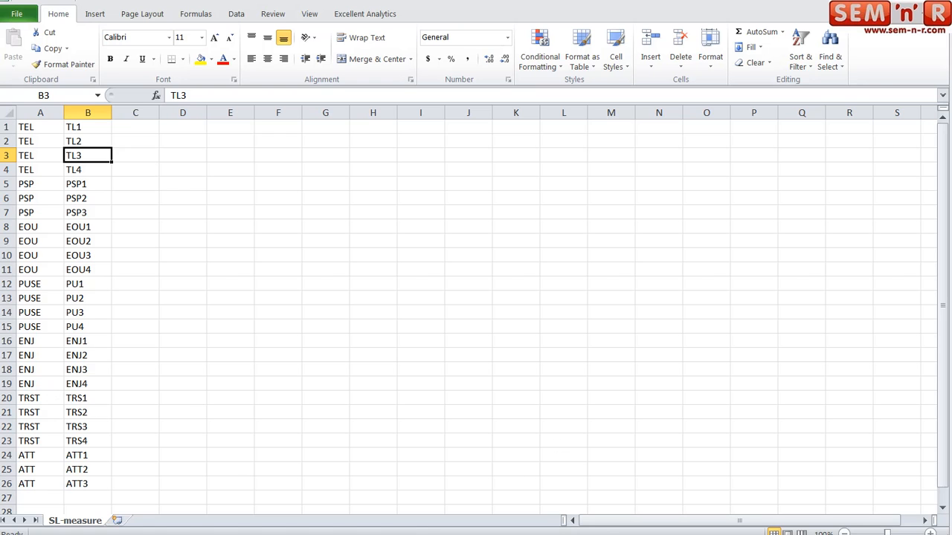
View the SL.splsm path diagram with its indicators in SmartPLS, and return to the SL-measure file in Excel.
{"action": "left_click", "coordinate": [299, 533]}
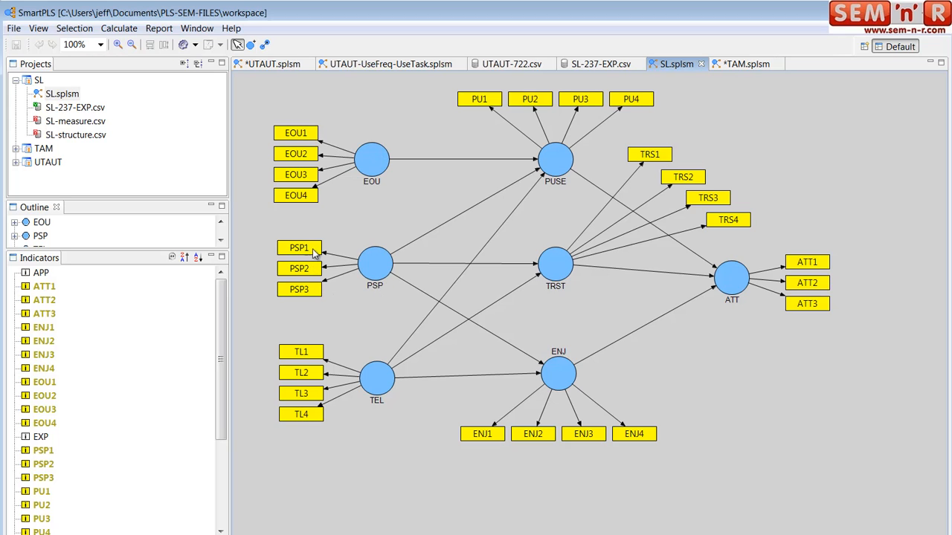
{"action": "left_click", "coordinate": [391, 534]}
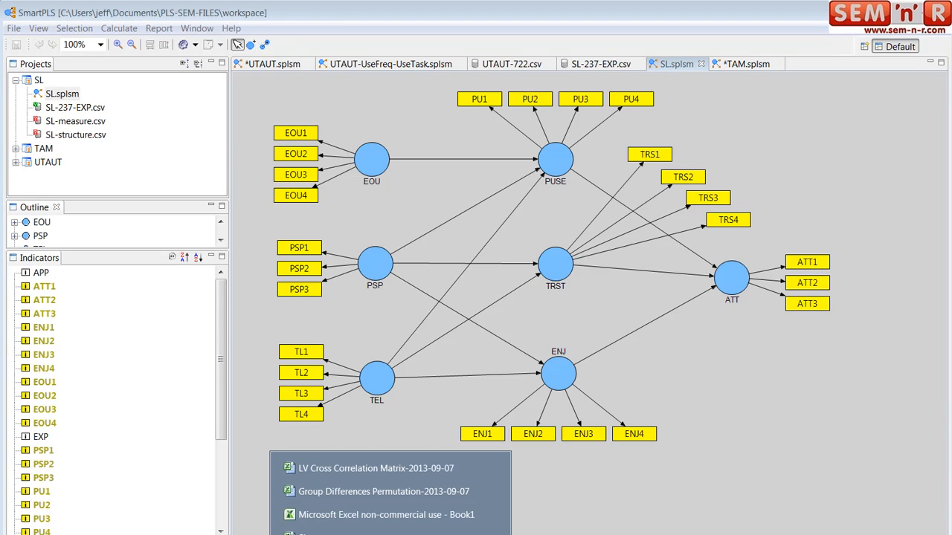
{"action": "left_click", "coordinate": [334, 531]}
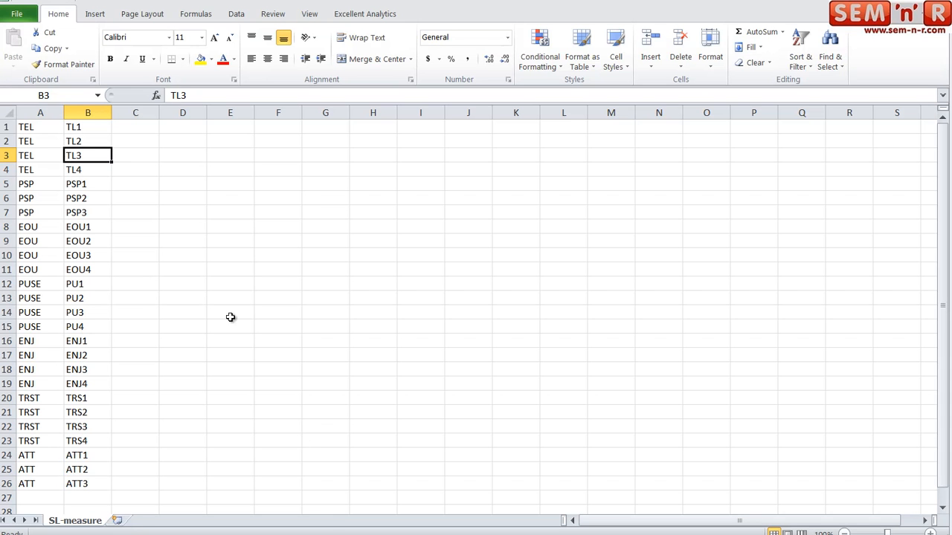
Examine how the SL-measure rows pair latent variables in column A with indicators in column B, focusing on TL1, PSP1 to PSP3 and EOU3.
{"action": "left_click", "coordinate": [80, 131]}
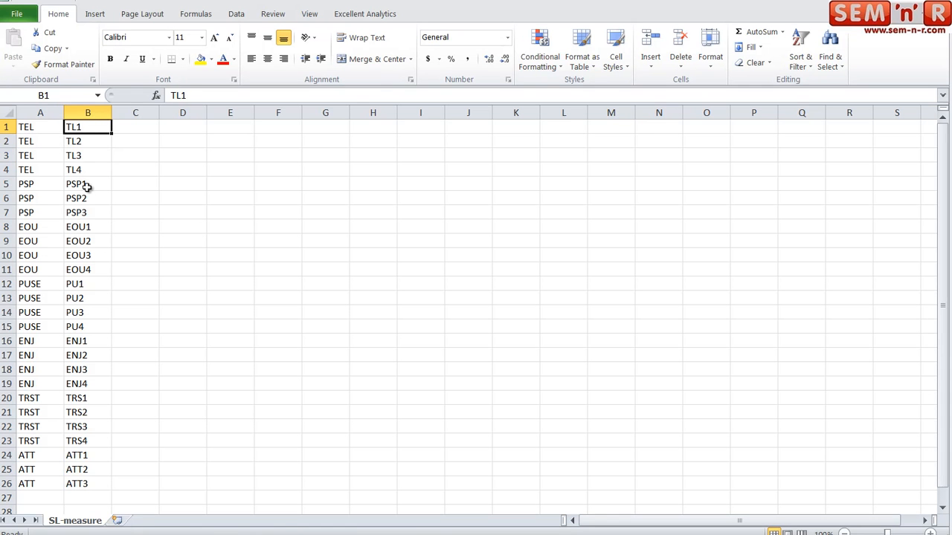
{"action": "left_click", "coordinate": [87, 185]}
{"action": "left_click", "coordinate": [93, 201]}
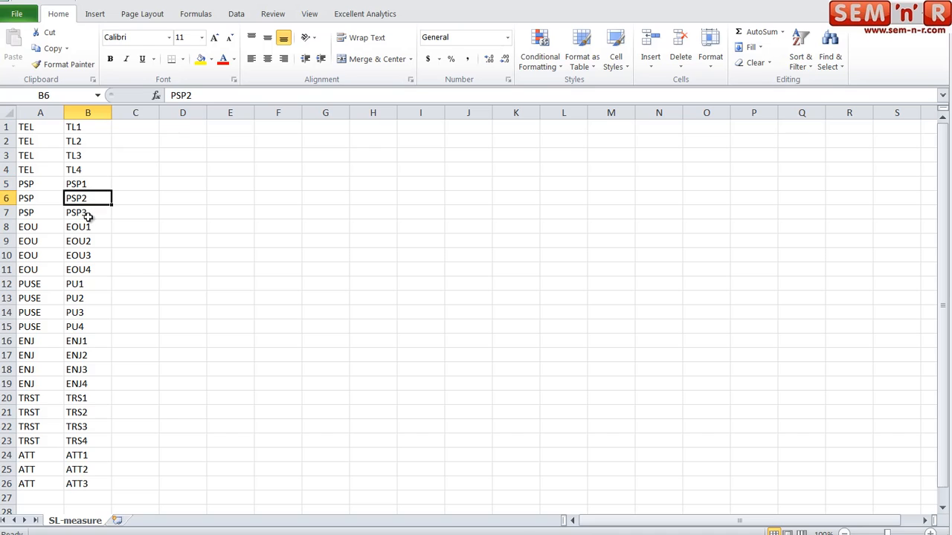
{"action": "left_click", "coordinate": [89, 215]}
{"action": "left_click", "coordinate": [35, 186]}
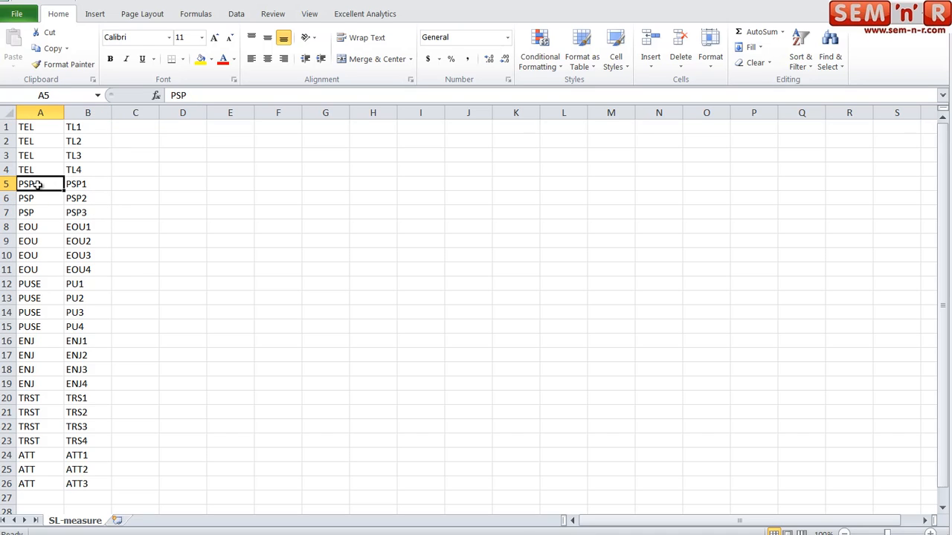
{"action": "left_click", "coordinate": [72, 185]}
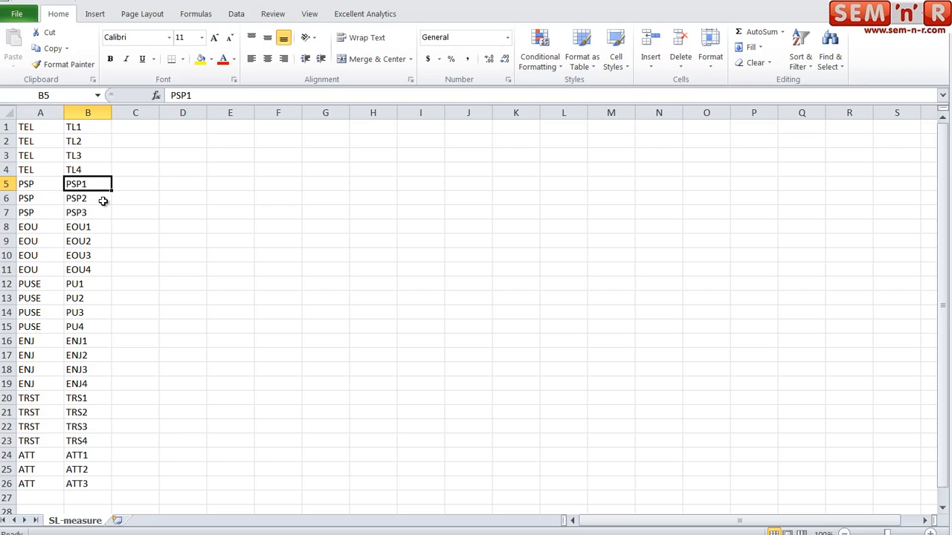
{"action": "left_click", "coordinate": [33, 199]}
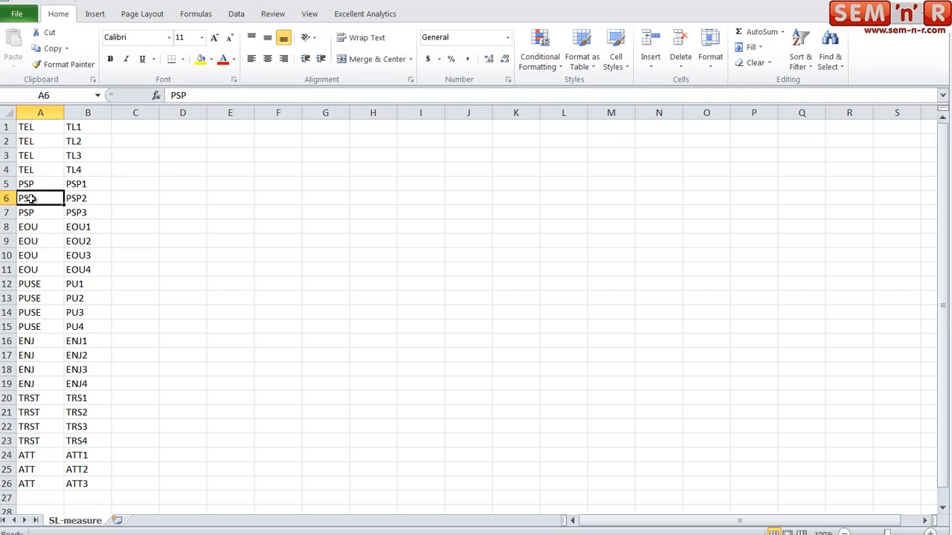
{"action": "left_click", "coordinate": [86, 199]}
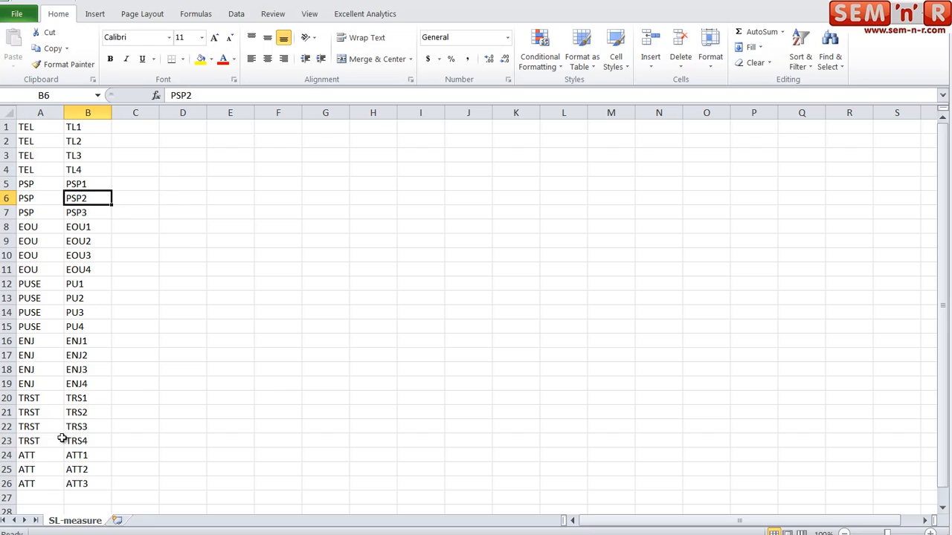
{"action": "left_click", "coordinate": [25, 255]}
{"action": "left_click", "coordinate": [80, 256]}
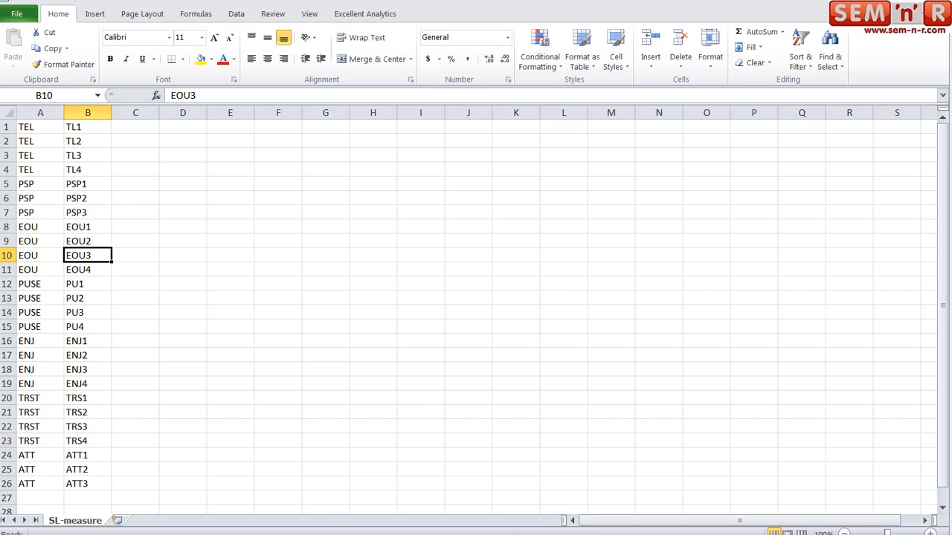
Switch to the SL-structure file in Excel and check the TEL to PUSE path in row 3.
{"action": "left_click", "coordinate": [390, 532]}
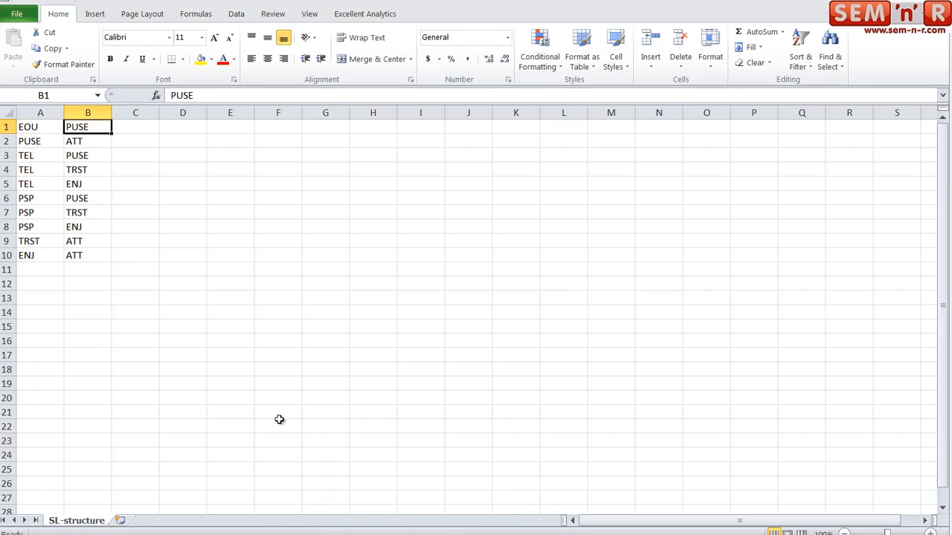
{"action": "left_click", "coordinate": [34, 158]}
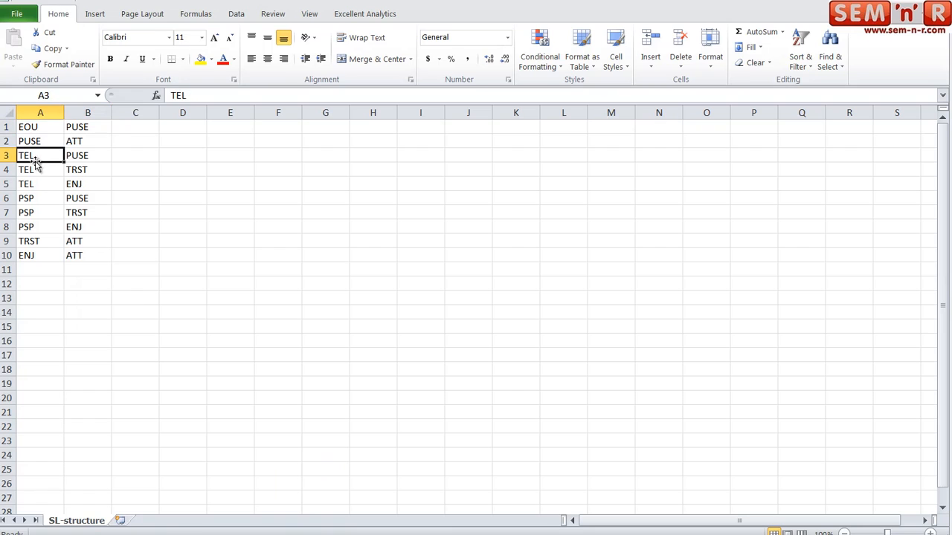
{"action": "left_click", "coordinate": [77, 158]}
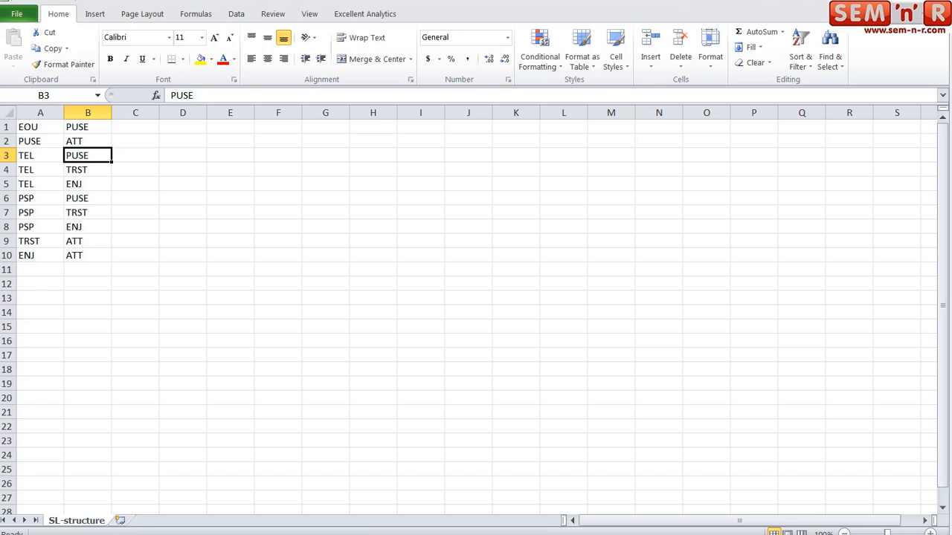
Return to the Interactive PLS Path Modeling page in Firefox and review the permutation group differences report and the available reports and plots.
{"action": "left_click", "coordinate": [870, 3]}
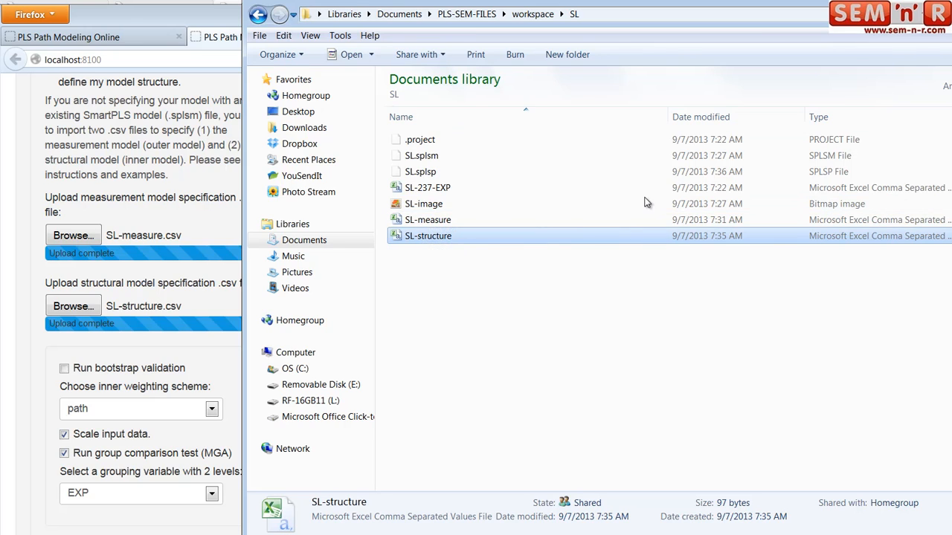
{"action": "left_click", "coordinate": [227, 341]}
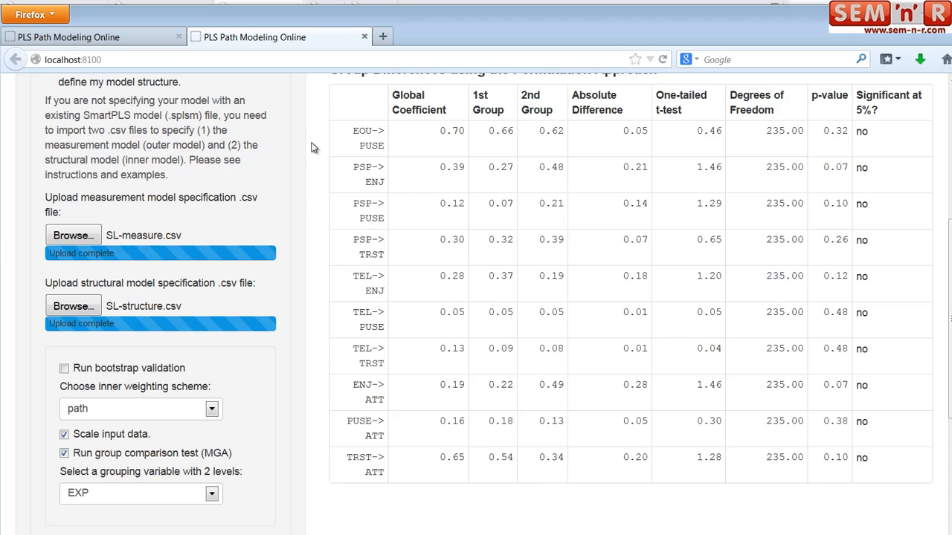
{"action": "left_click_drag", "start_coordinate": [950, 232], "coordinate": [946, 111]}
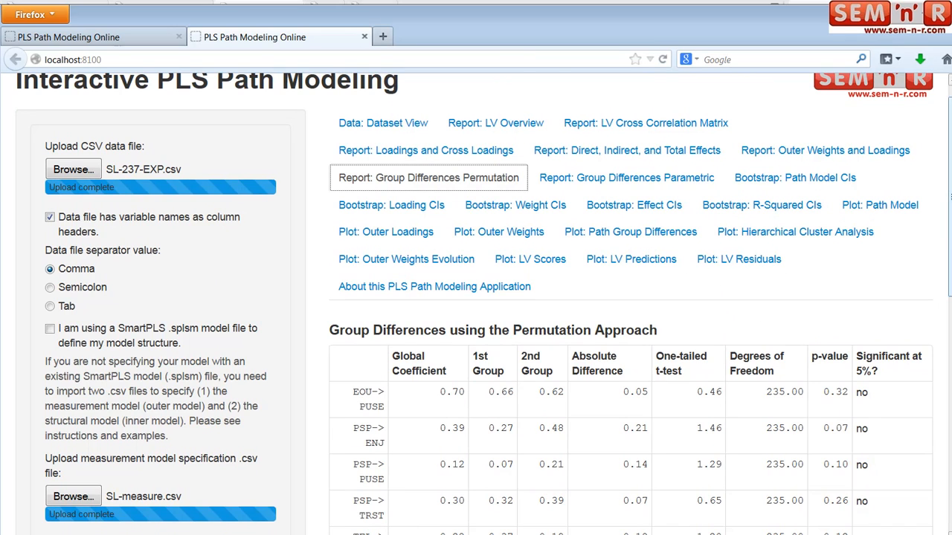
{"action": "scroll", "coordinate": [483, 304], "scroll_direction": "up", "scroll_amount": 1}
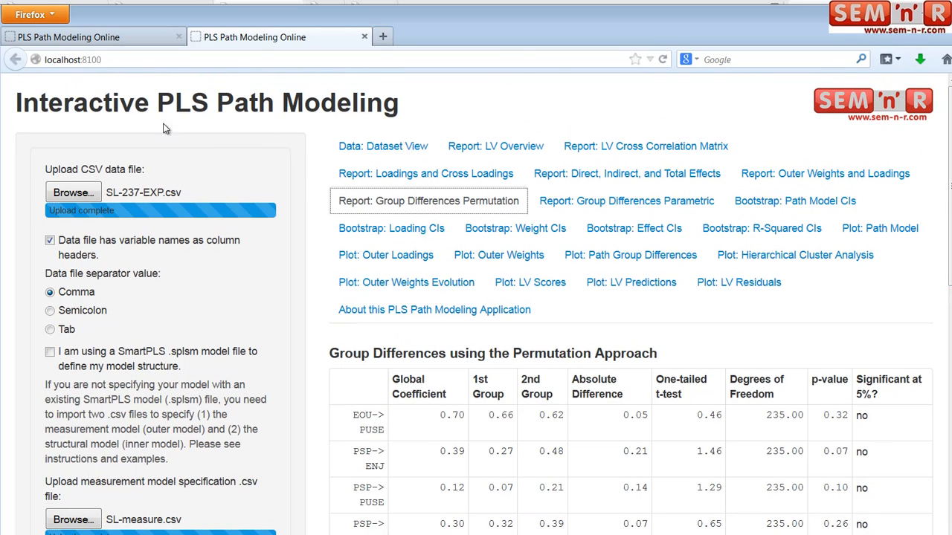